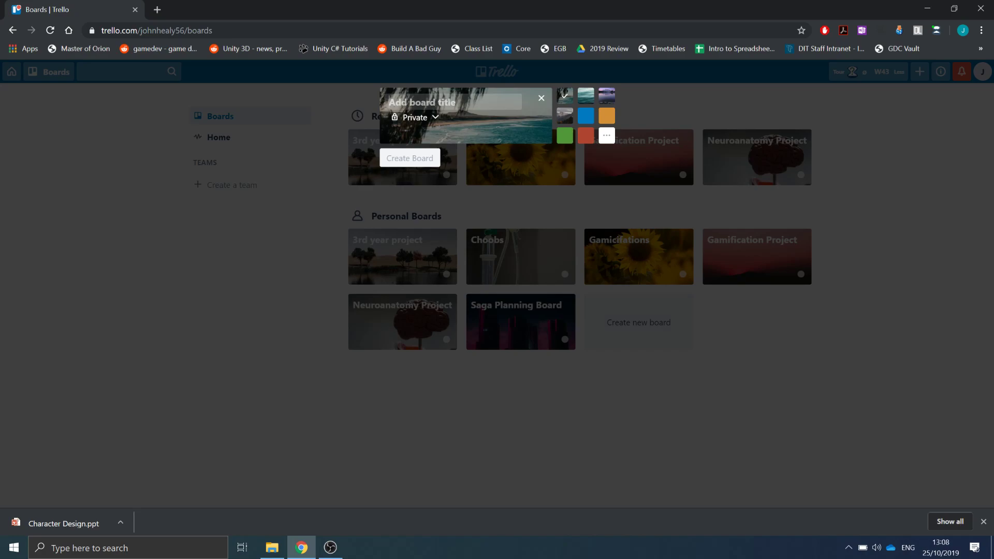
- Create a private board titled Production Agile Demo with an orange background
{"action": "type", "text": "Pro"}
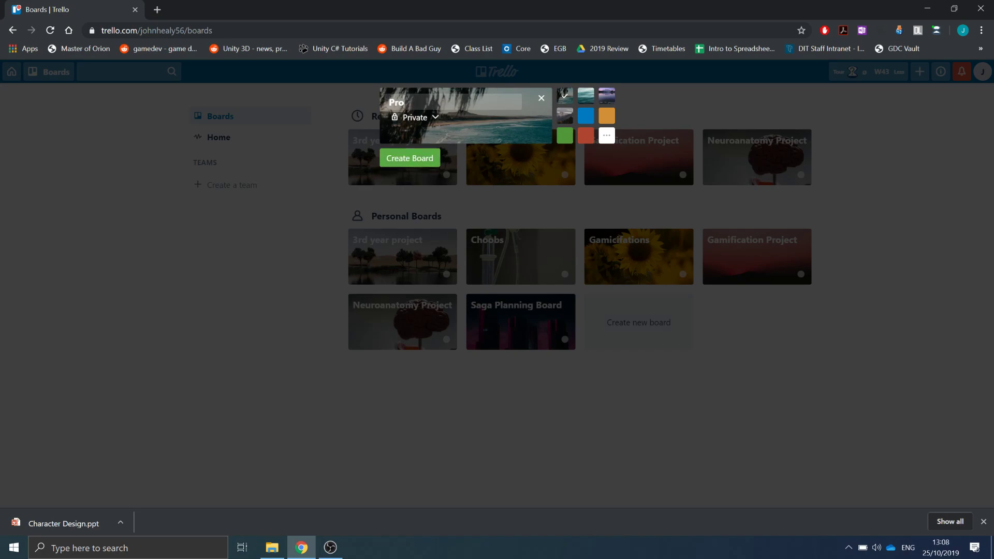
{"action": "type", "text": "duction Agile Demo"}
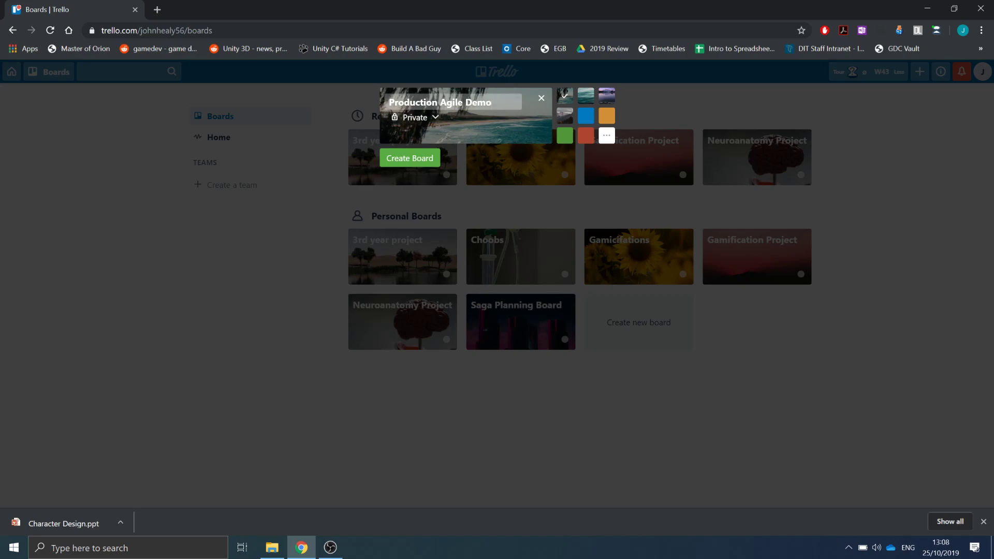
{"action": "left_click", "coordinate": [586, 96]}
{"action": "left_click", "coordinate": [607, 116]}
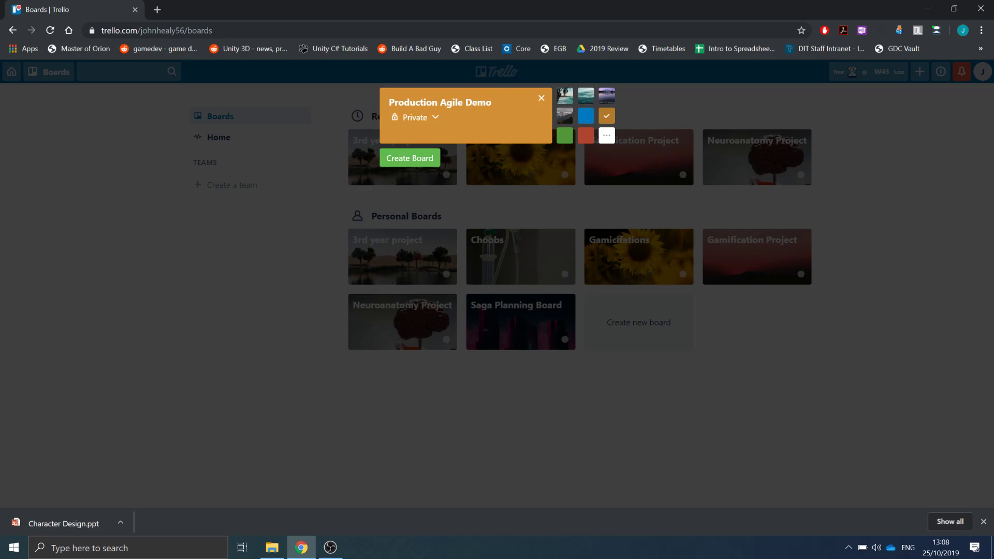
{"action": "left_click", "coordinate": [409, 158]}
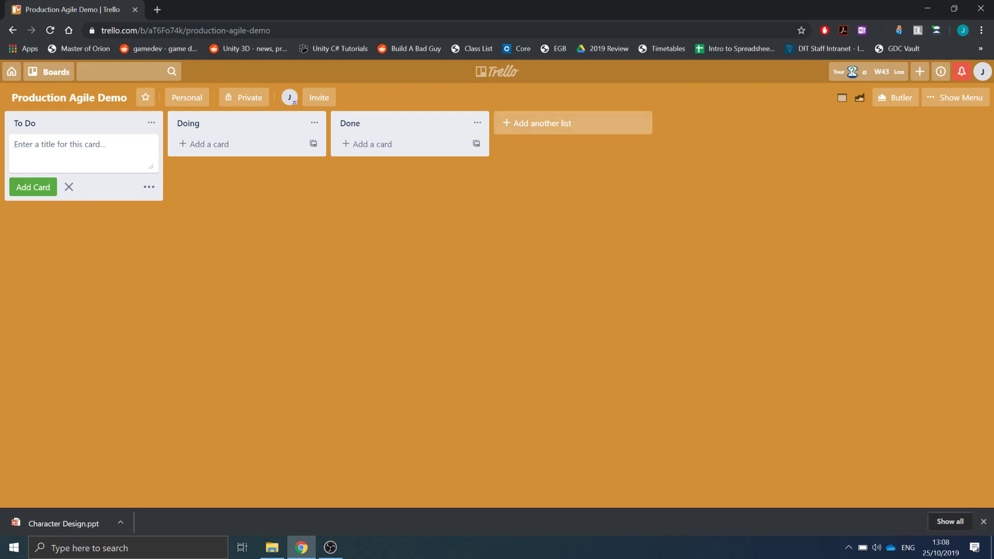
- Add a Project Backlog list and move it to the first position on the board
{"action": "left_click", "coordinate": [542, 122]}
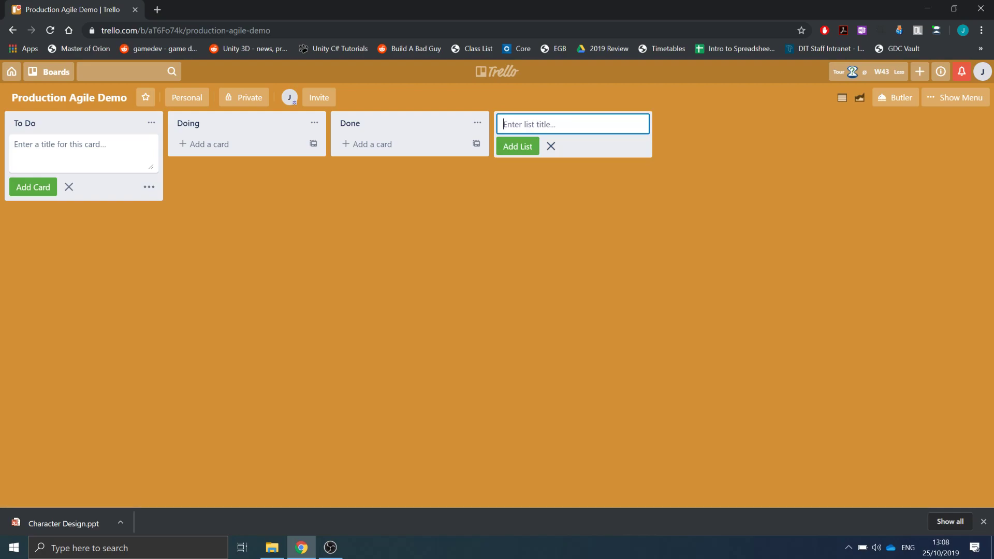
{"action": "type", "text": "Project Backlog"}
{"action": "key", "text": "Return"}
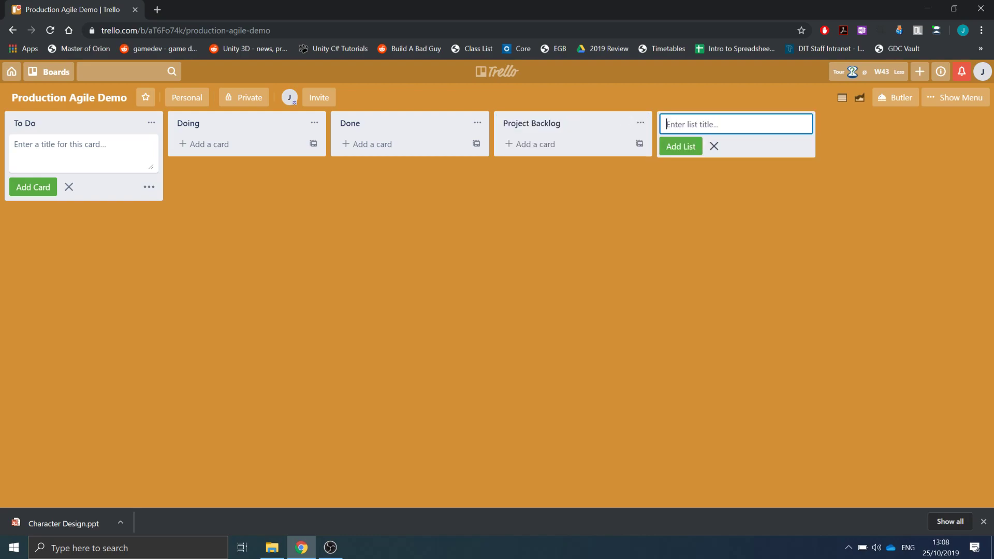
{"action": "left_click_drag", "start_coordinate": [585, 123], "coordinate": [98, 131]}
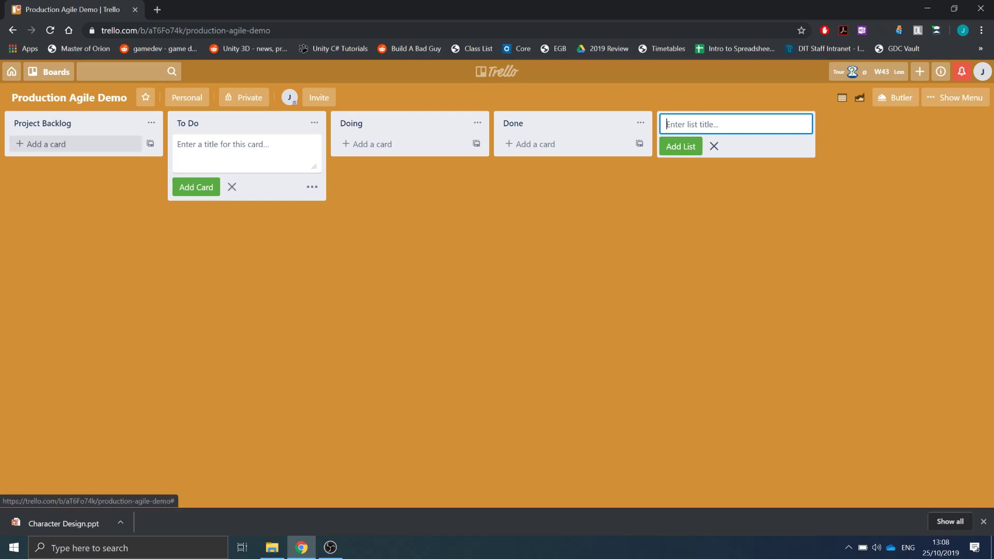
- Add Flying Enemies and Explosive Projectiles cards to the Project Backlog list
{"action": "left_click", "coordinate": [41, 144]}
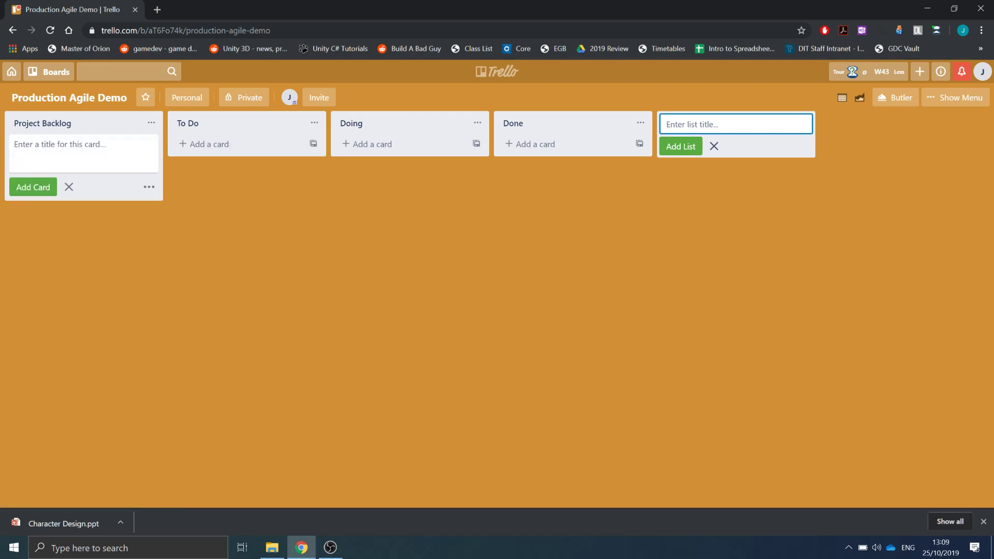
{"action": "type", "text": "Flying Enemies"}
{"action": "key", "text": "Return"}
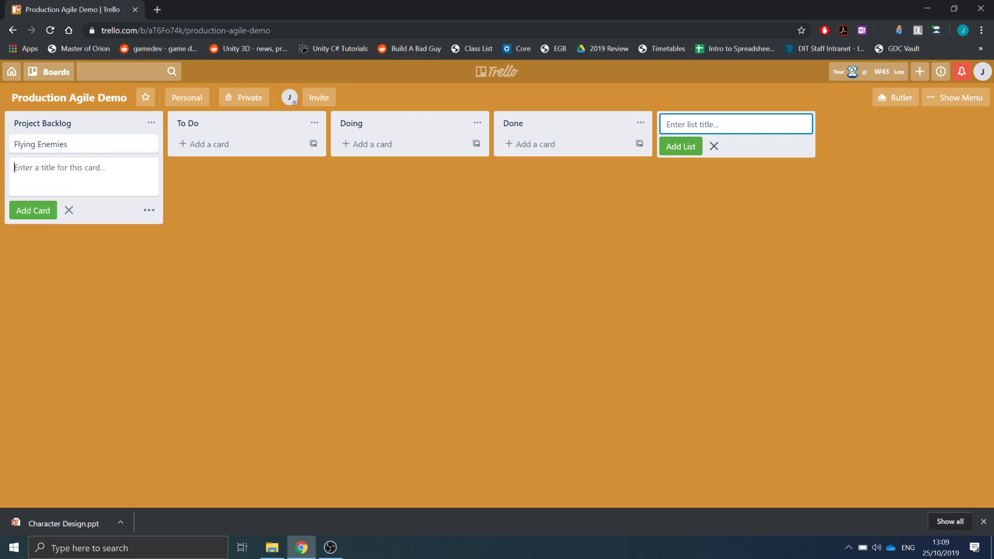
{"action": "type", "text": "Explosive Proje"}
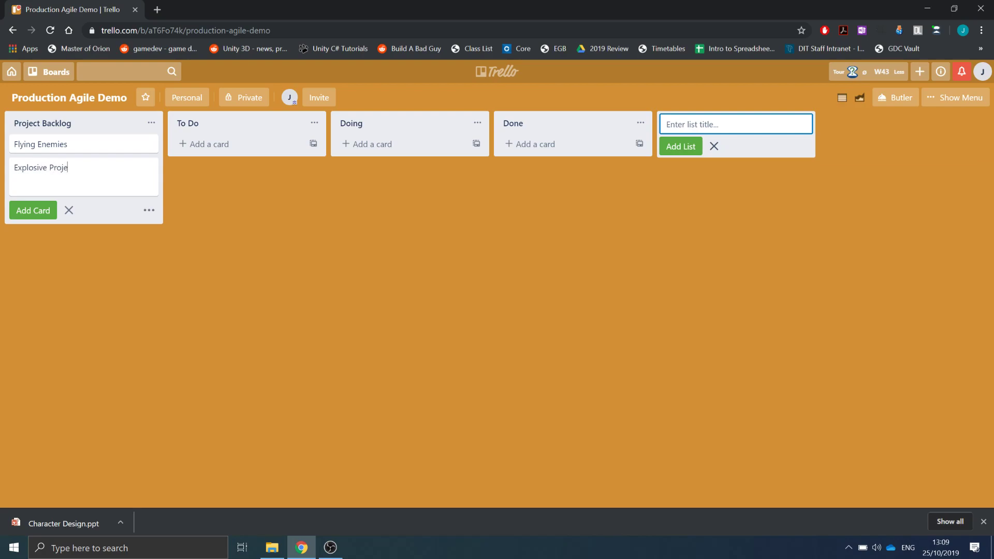
{"action": "type", "text": "ctiles"}
{"action": "key", "text": "Return"}
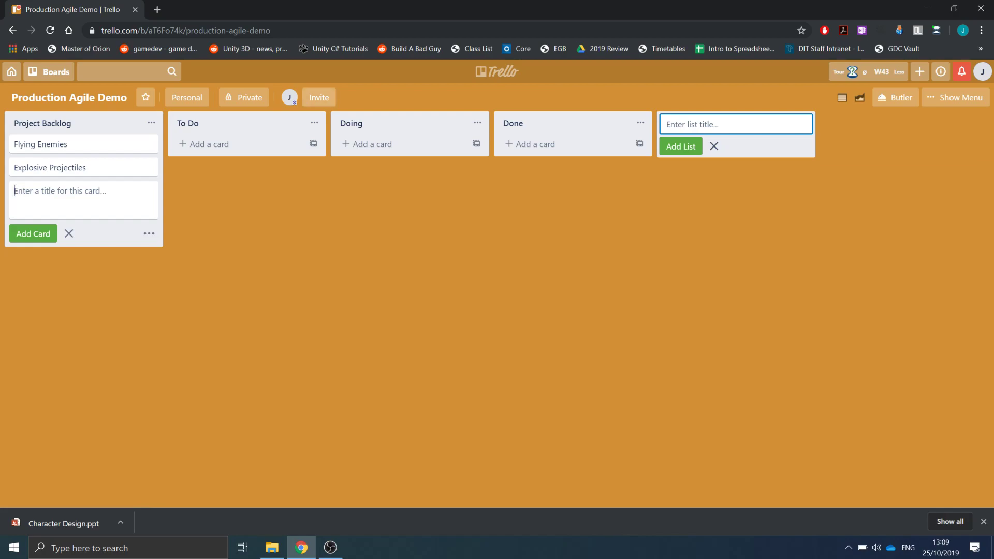
- Invite a collaborator to the board by entering their e-mail address and sending the invitation
{"action": "left_click", "coordinate": [319, 97]}
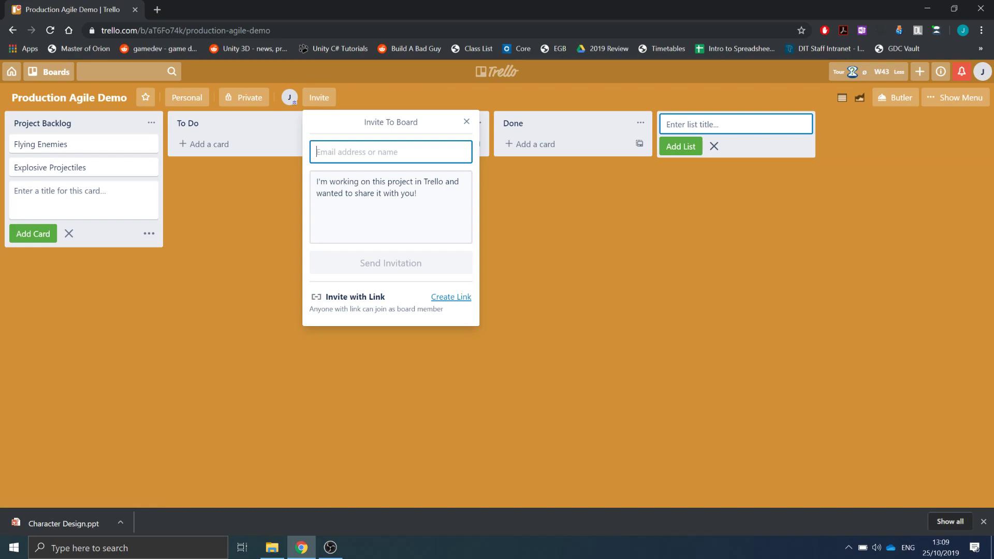
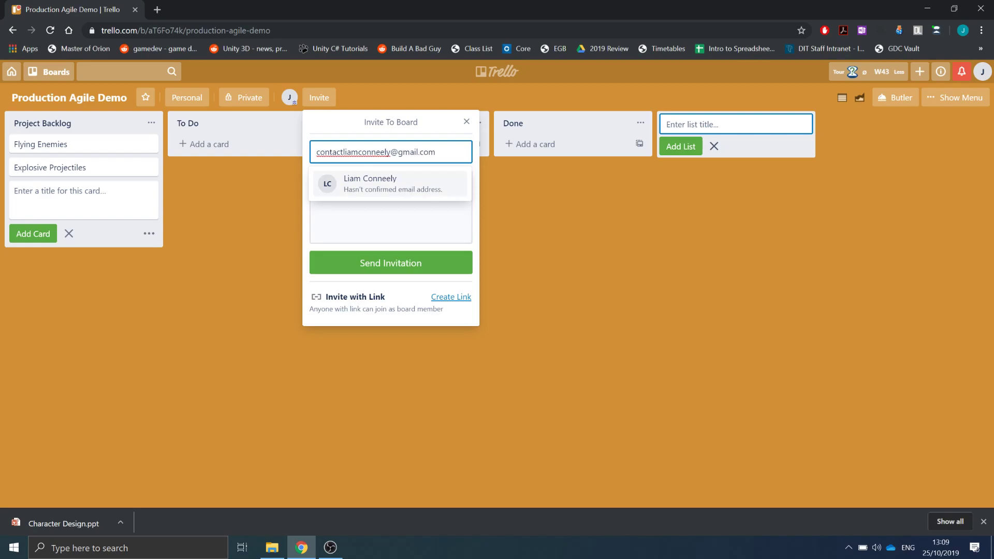
{"action": "key", "text": "Return"}
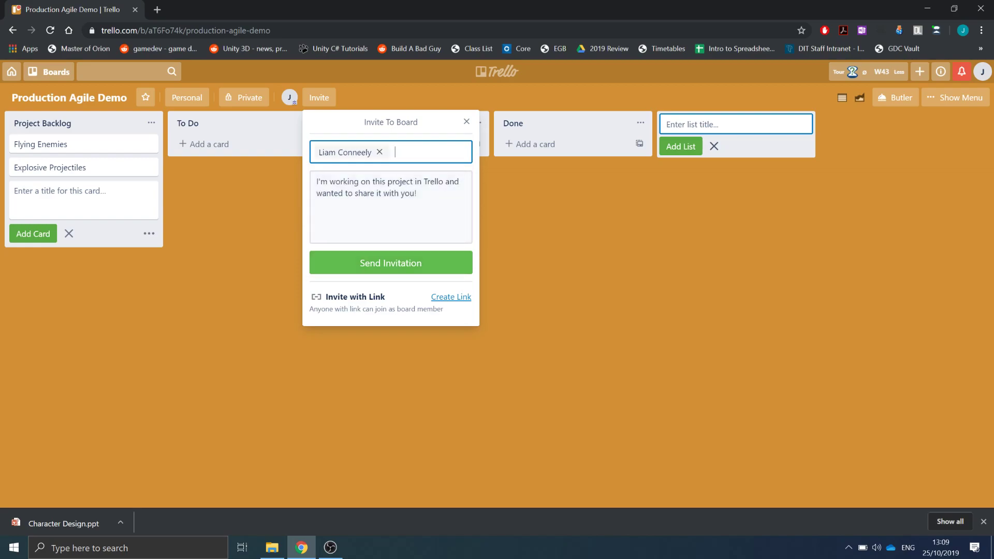
{"action": "key", "text": "Return"}
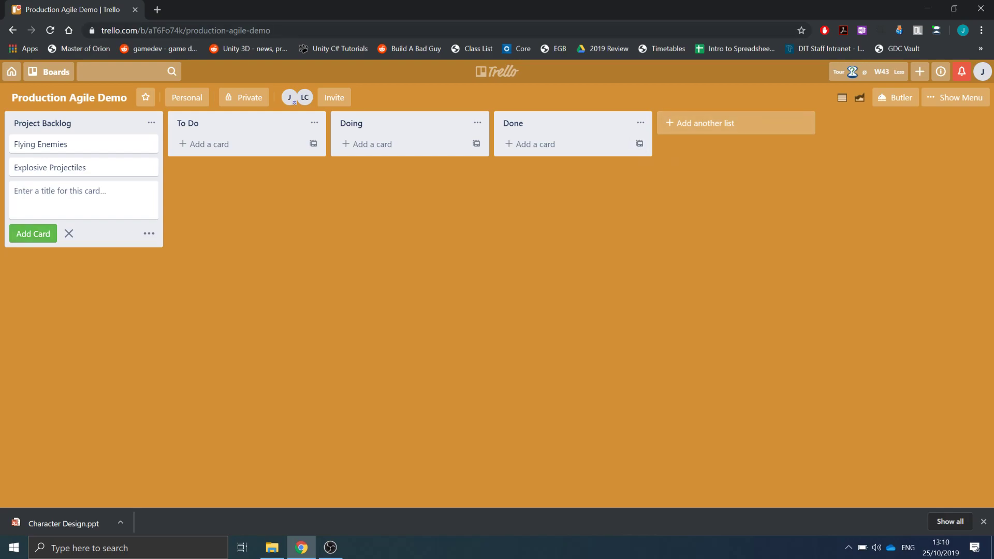
- Add Wandering AI and Create Unity 2D Project cards to the Project Backlog list
{"action": "type", "text": "Un"}
{"action": "key", "text": "BackSpace"}
{"action": "key", "text": "BackSpace"}
{"action": "type", "text": "Wandering AI"}
{"action": "key", "text": "Return"}
{"action": "type", "text": "Create Un"}
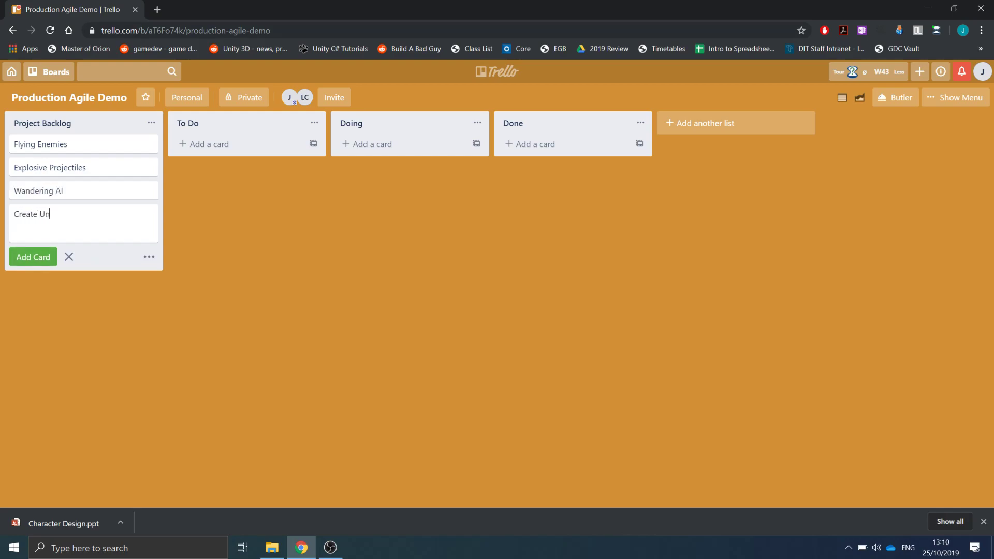
{"action": "type", "text": "ity 2D Project"}
{"action": "key", "text": "Return"}
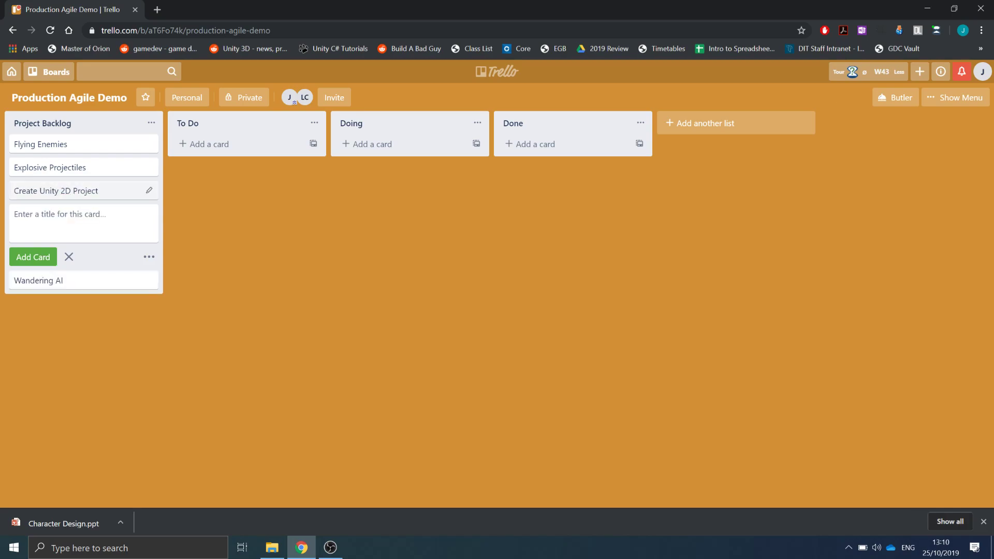
- Assign yourself as a member of the Create Unity 2D Project card and move it to To Do
{"action": "left_click", "coordinate": [62, 190]}
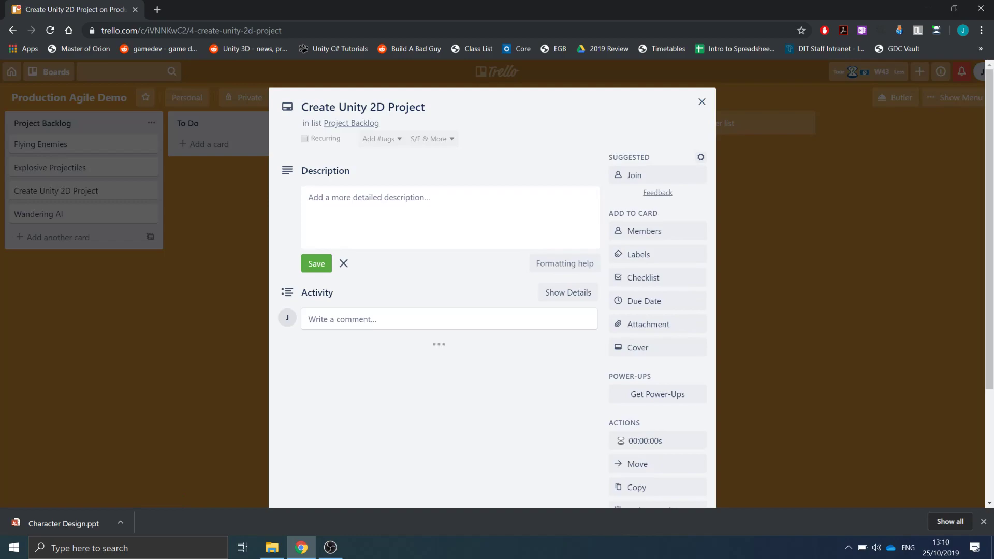
{"action": "left_click", "coordinate": [633, 231]}
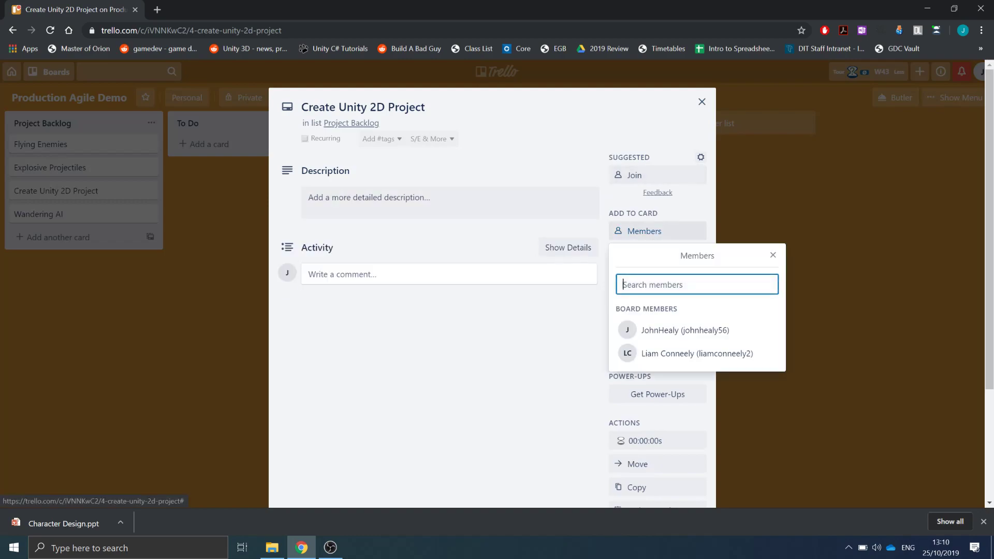
{"action": "left_click", "coordinate": [684, 329]}
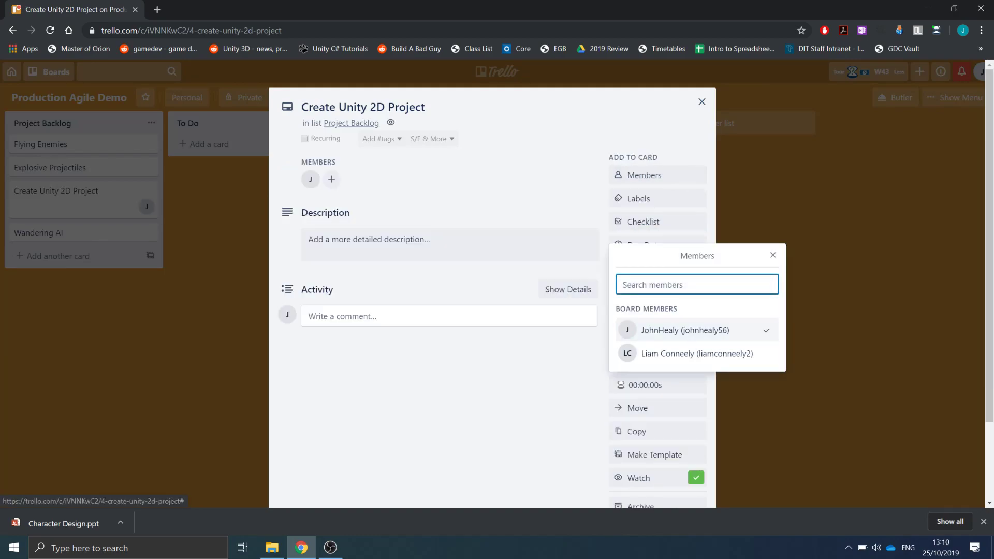
{"action": "left_click", "coordinate": [701, 101]}
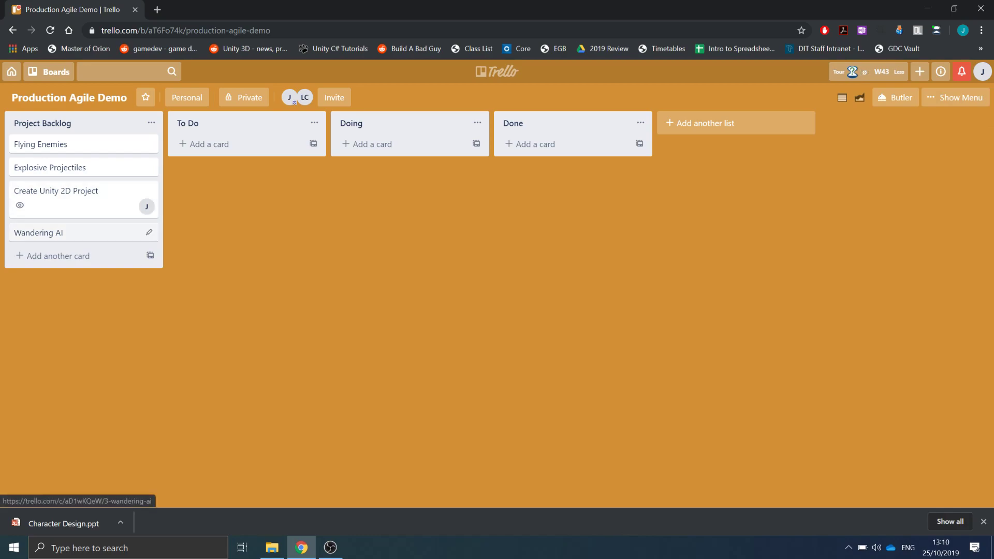
{"action": "left_click_drag", "start_coordinate": [78, 194], "coordinate": [241, 148]}
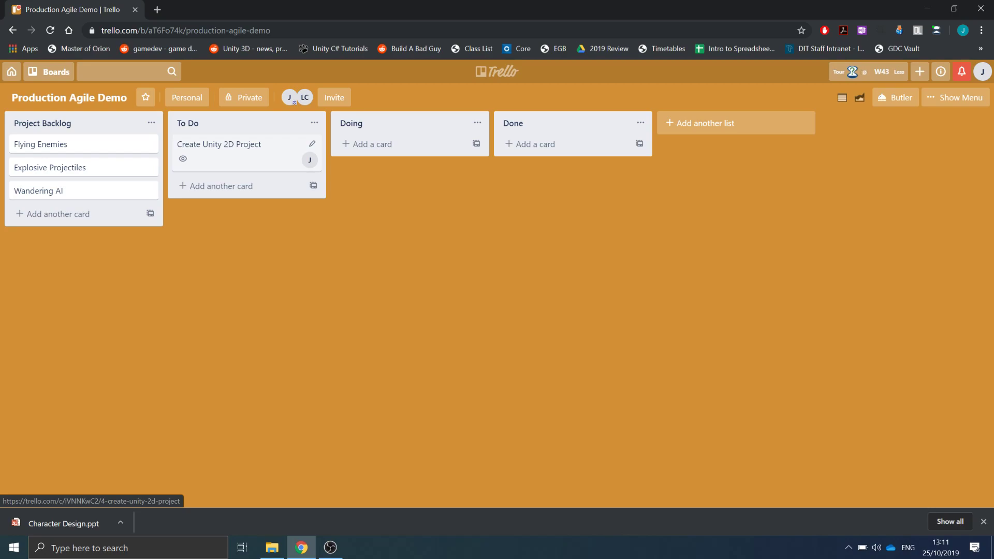
- Add Create Player, Modify Player Sprite and Create Enemy cards to the Project Backlog list
{"action": "left_click", "coordinate": [58, 213]}
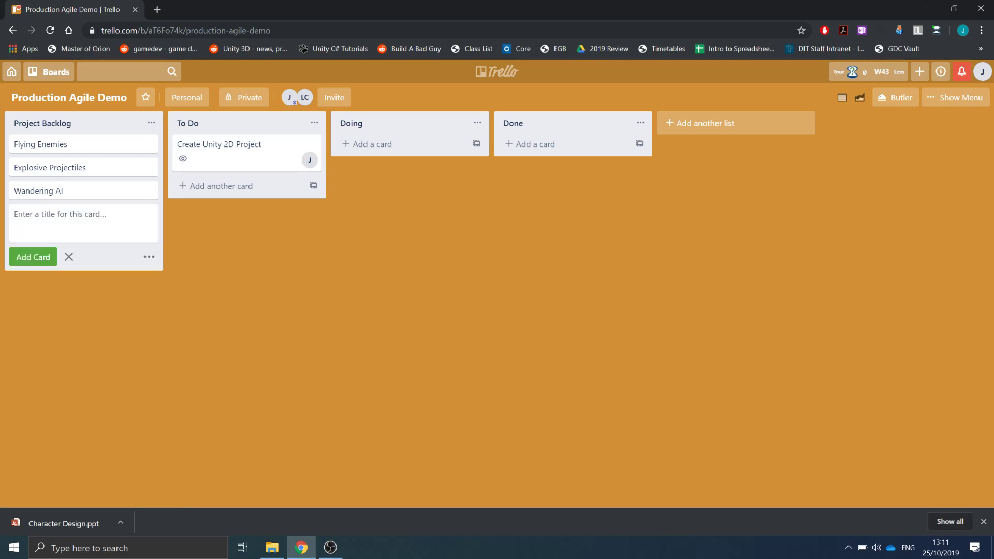
{"action": "type", "text": "Create Player"}
{"action": "key", "text": "Return"}
{"action": "type", "text": "Modify Pl"}
{"action": "type", "text": "r Sprite"}
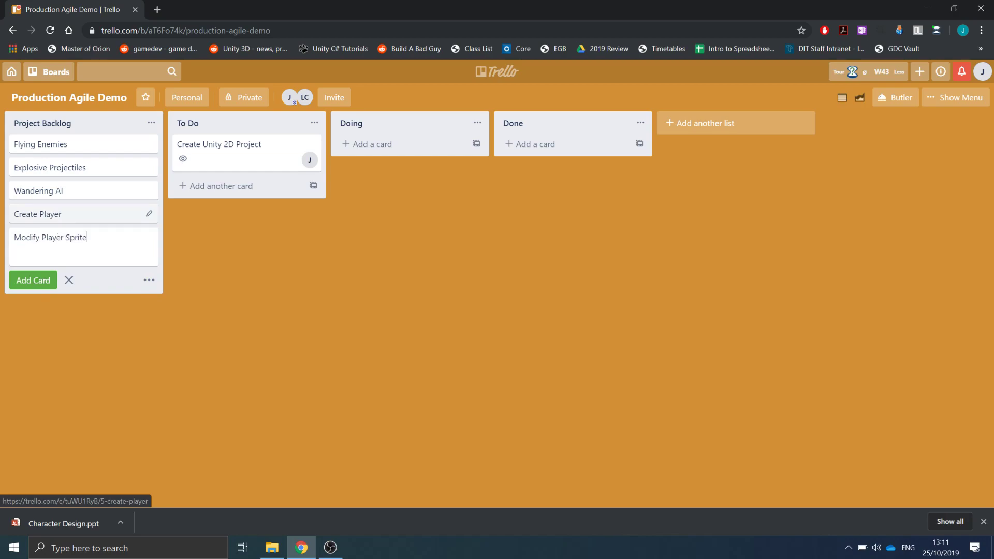
{"action": "key", "text": "Return"}
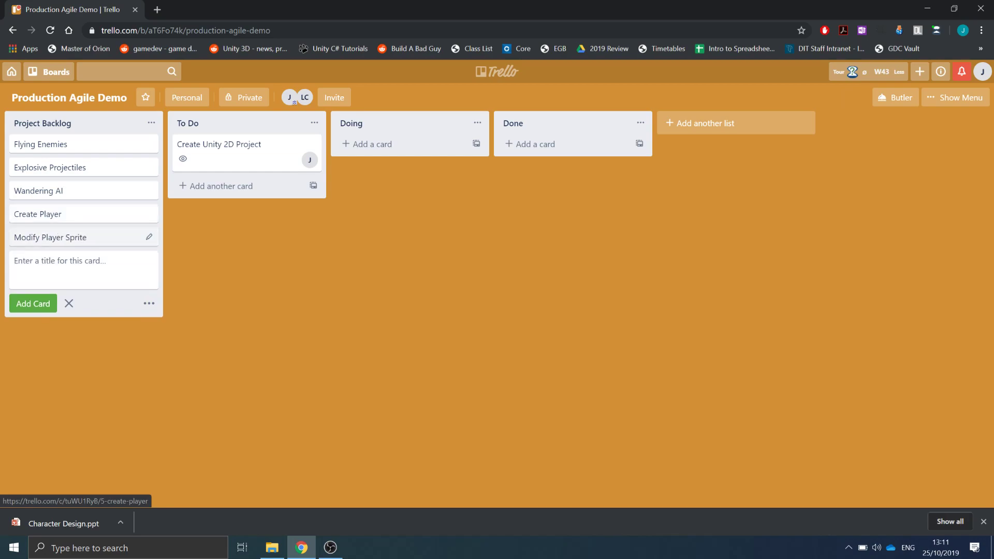
{"action": "type", "text": "Create Enemy"}
{"action": "key", "text": "Return"}
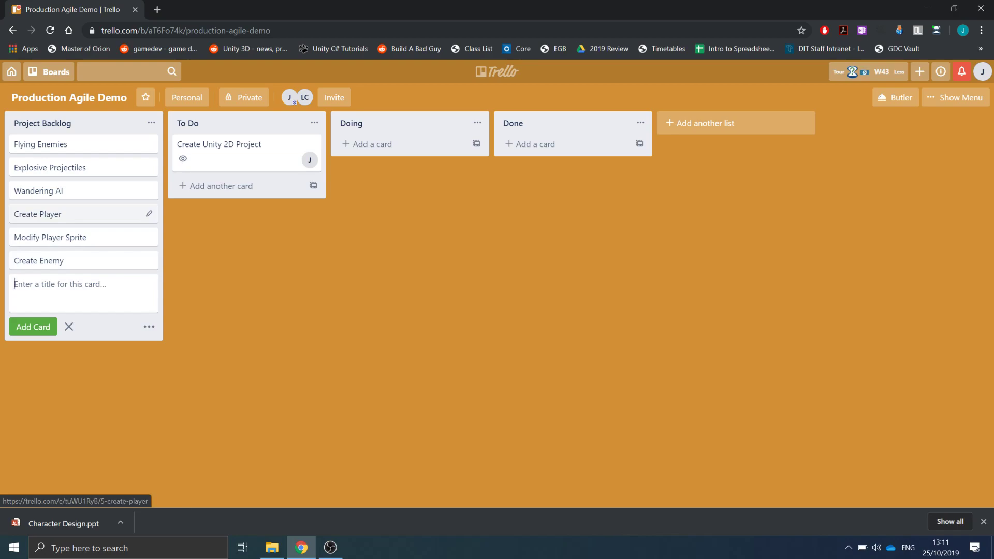
- Assign yourself as a member of the Create Player card and save it
{"action": "left_click", "coordinate": [149, 214]}
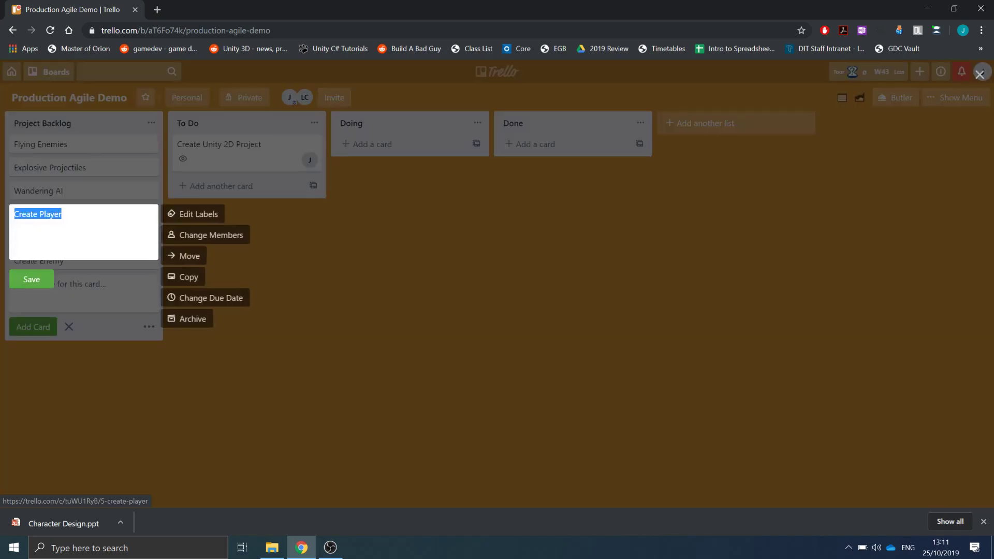
{"action": "left_click", "coordinate": [213, 235]}
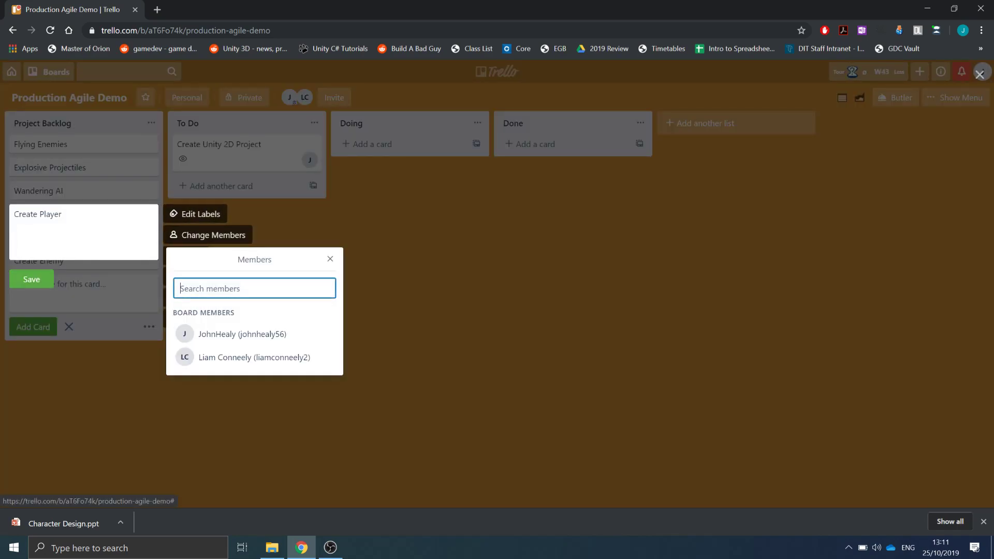
{"action": "left_click", "coordinate": [242, 333]}
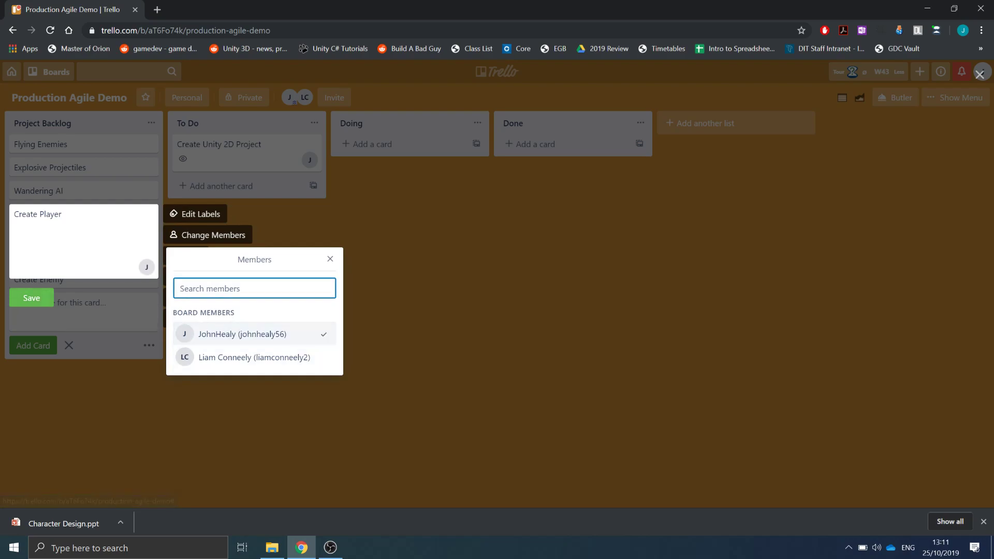
{"action": "left_click", "coordinate": [31, 296]}
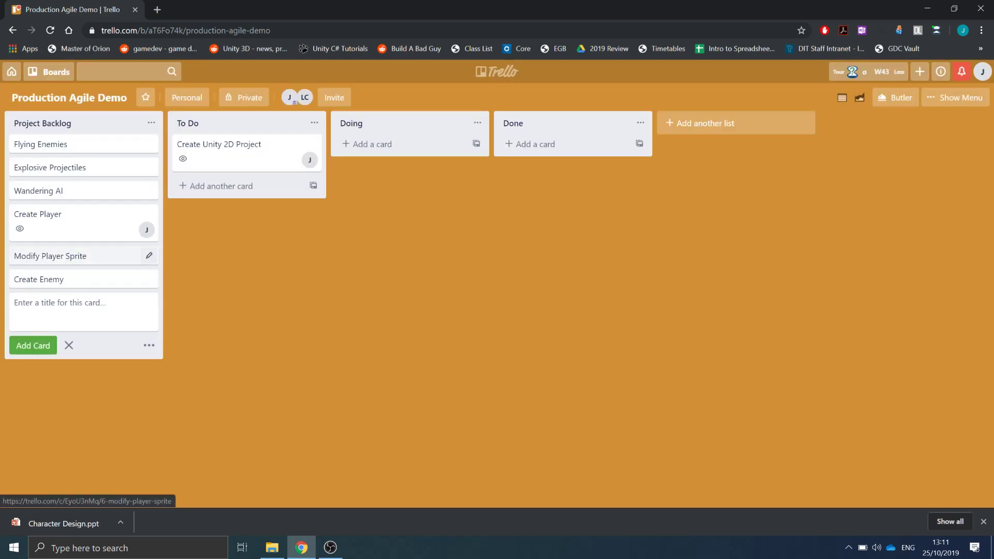
- Assign the invited collaborator as a member of the Modify Player Sprite card
{"action": "left_click", "coordinate": [149, 256]}
{"action": "left_click", "coordinate": [213, 277]}
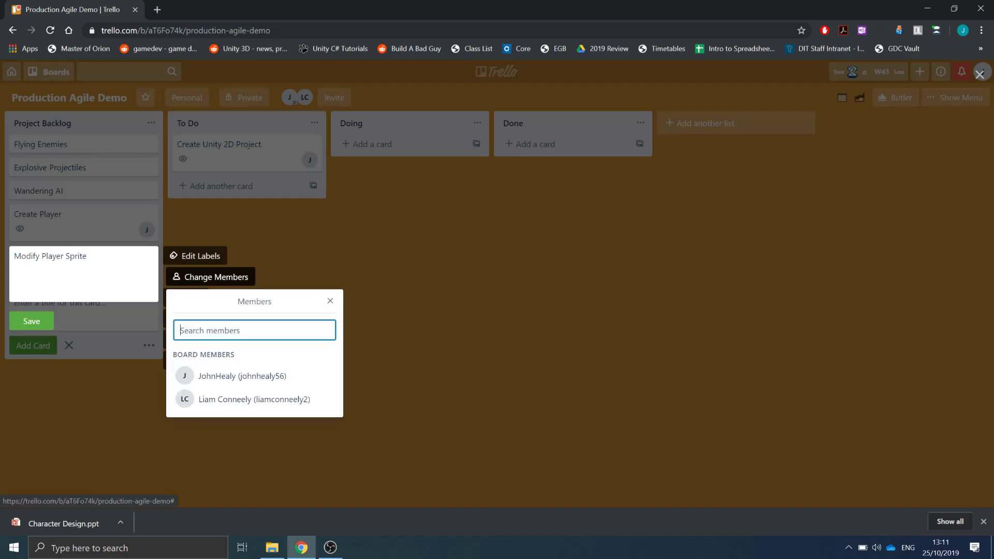
{"action": "left_click", "coordinate": [243, 399]}
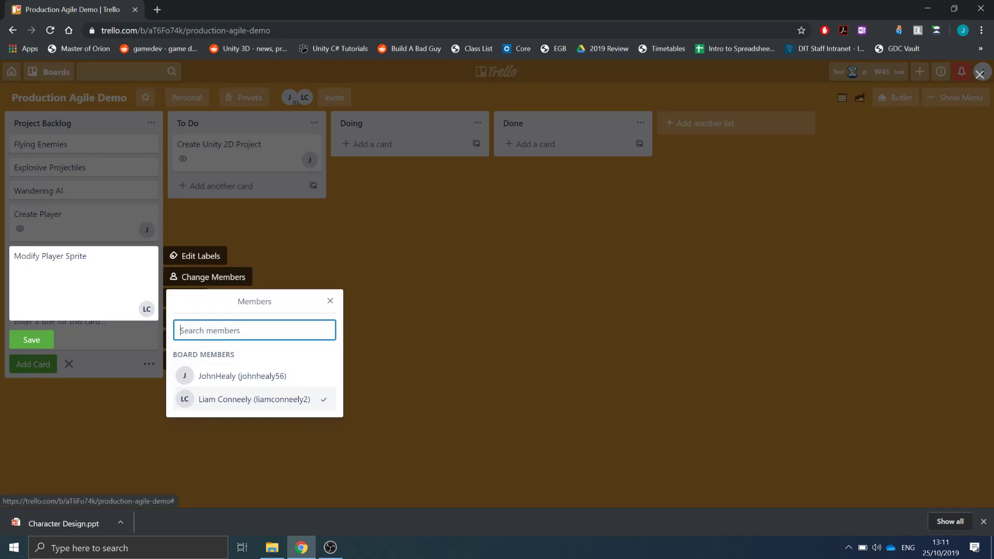
- Assign yourself as a member of the Create Enemy card and save it
{"action": "left_click", "coordinate": [979, 74]}
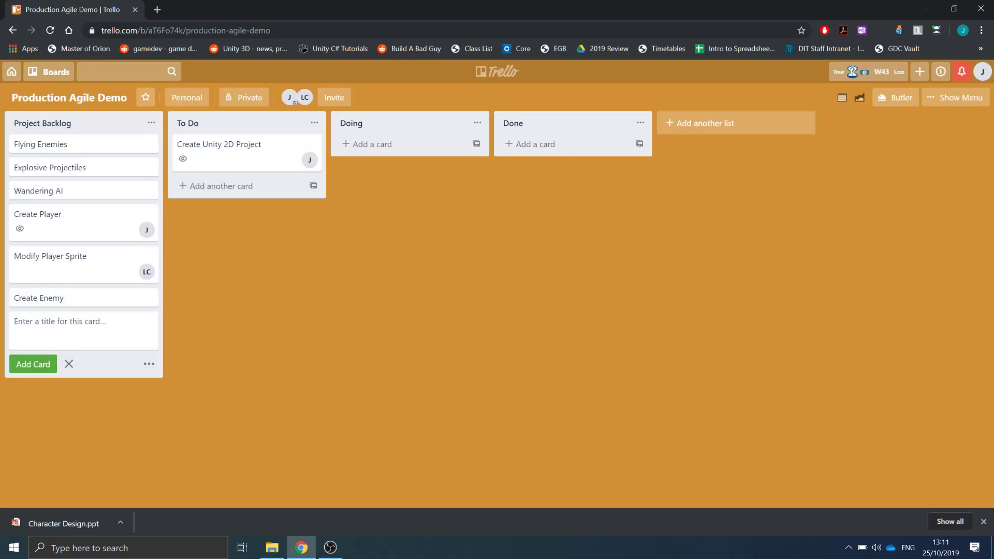
{"action": "left_click", "coordinate": [149, 297]}
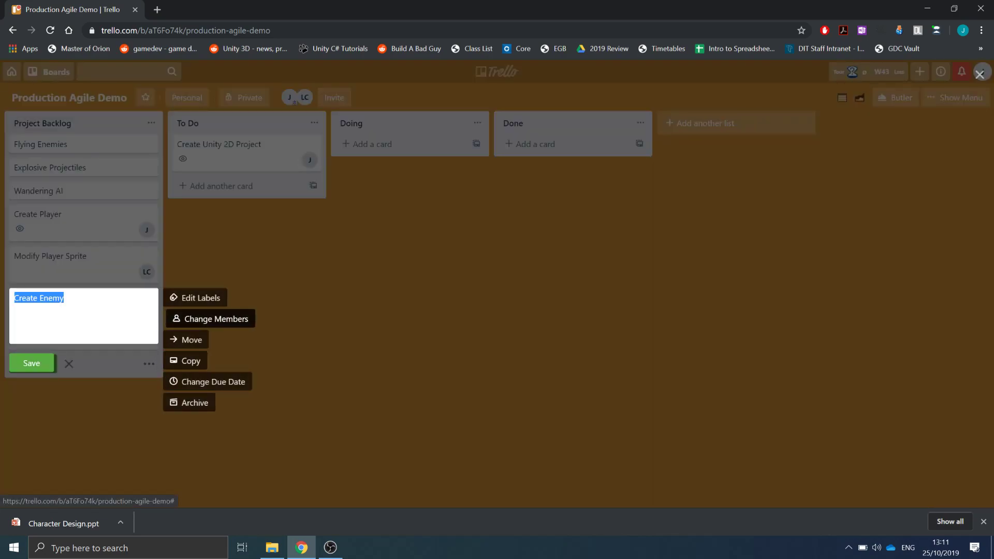
{"action": "left_click", "coordinate": [215, 318]}
{"action": "left_click", "coordinate": [242, 418]}
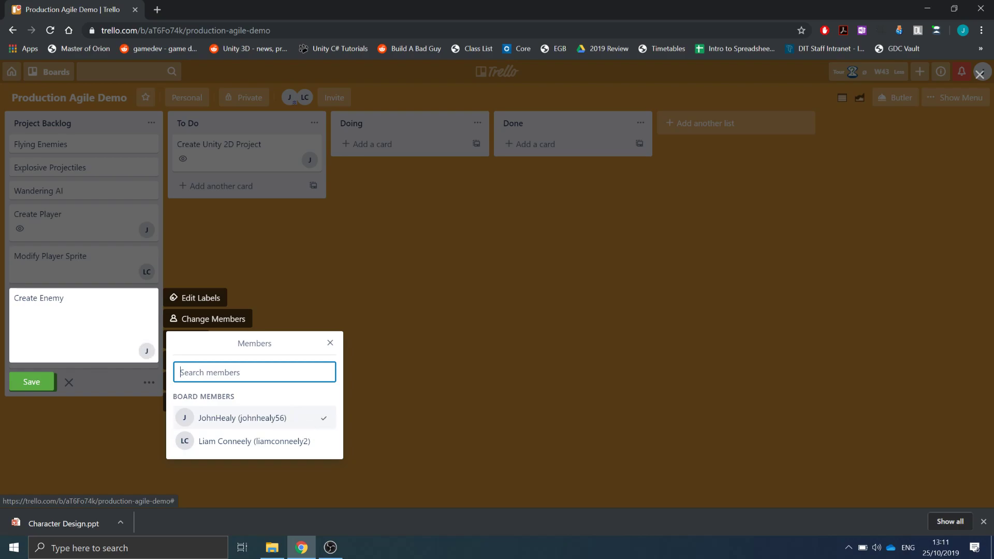
{"action": "left_click", "coordinate": [31, 382]}
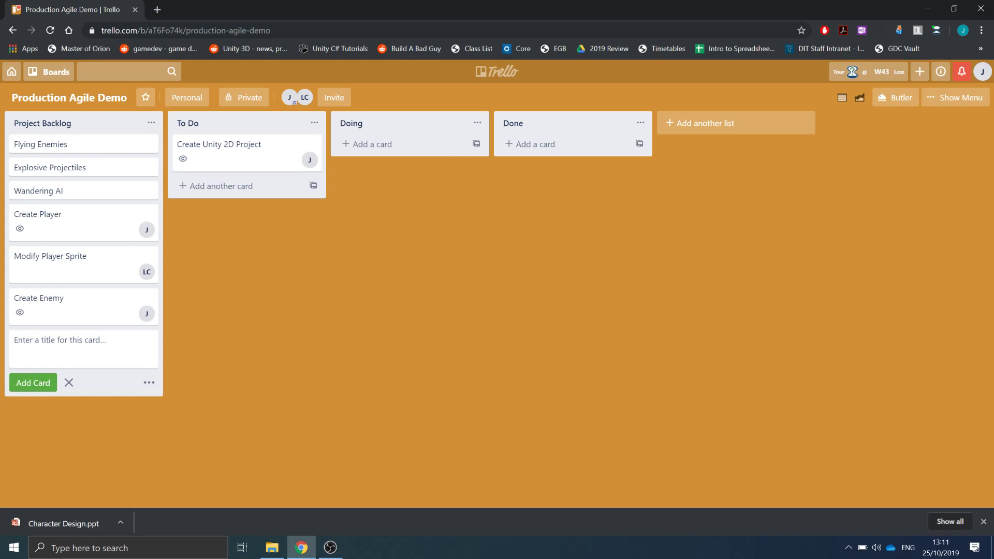
- Move the Create Player, Modify Player Sprite and Create Enemy cards to To Do, and Create Unity 2D Project to Doing
{"action": "left_click_drag", "start_coordinate": [77, 217], "coordinate": [244, 194]}
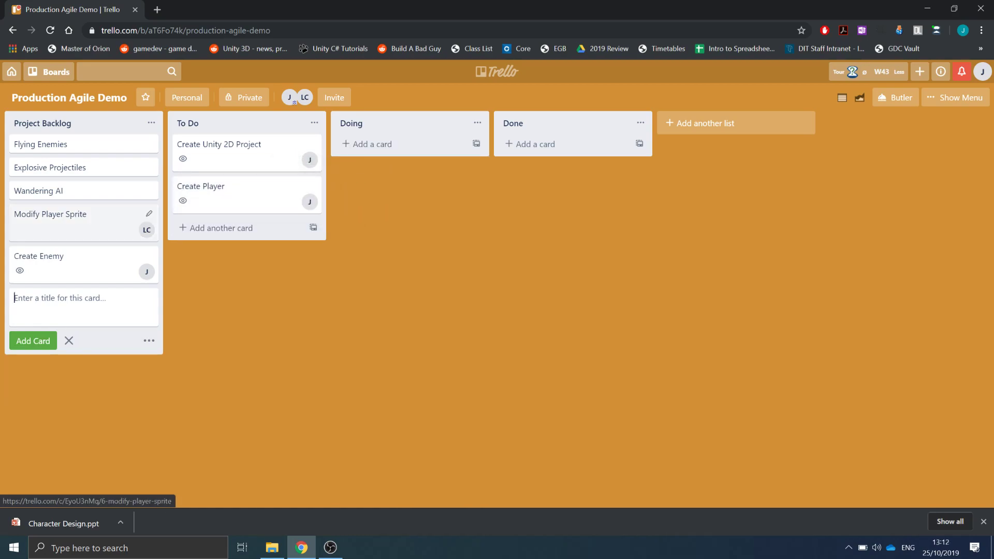
{"action": "left_click_drag", "start_coordinate": [78, 220], "coordinate": [243, 232]}
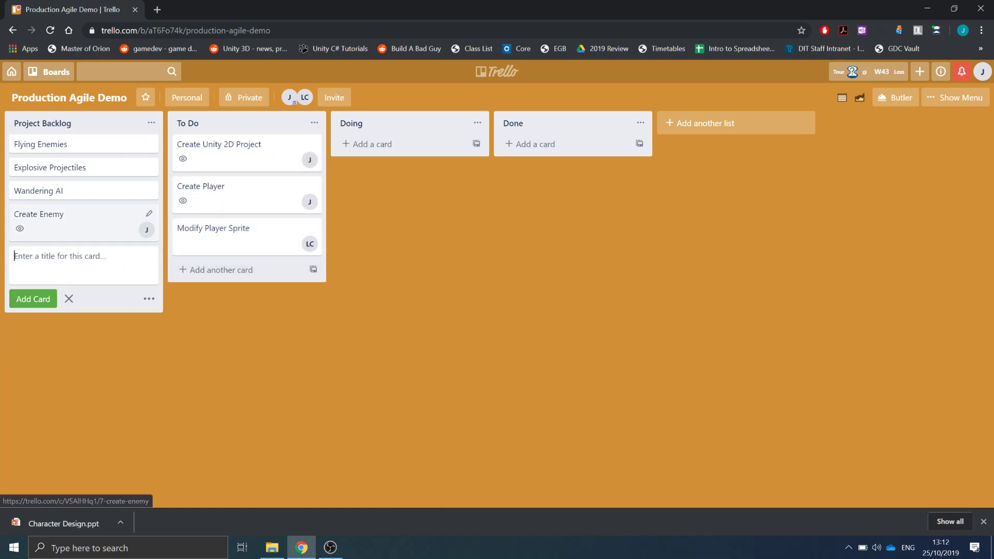
{"action": "left_click_drag", "start_coordinate": [78, 220], "coordinate": [241, 276]}
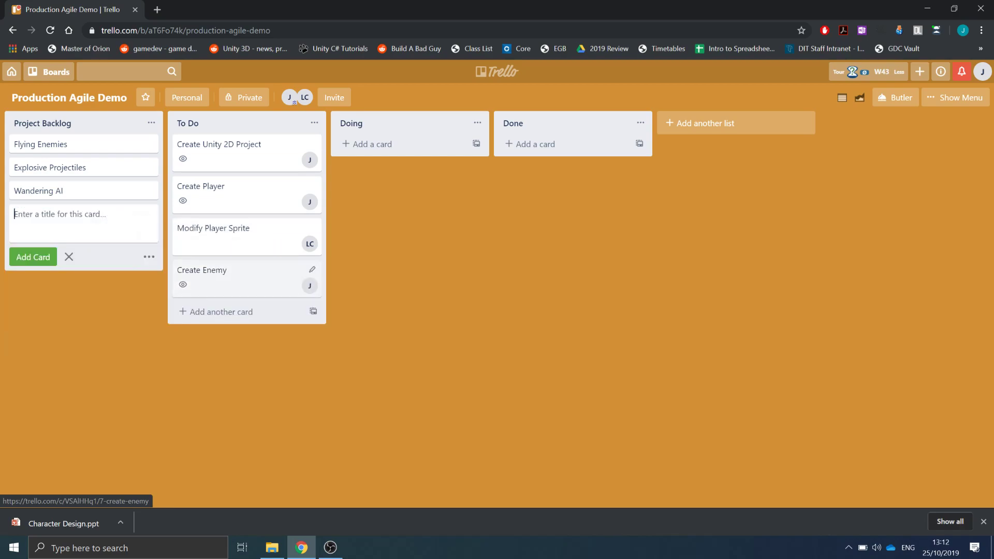
{"action": "left_click", "coordinate": [69, 256]}
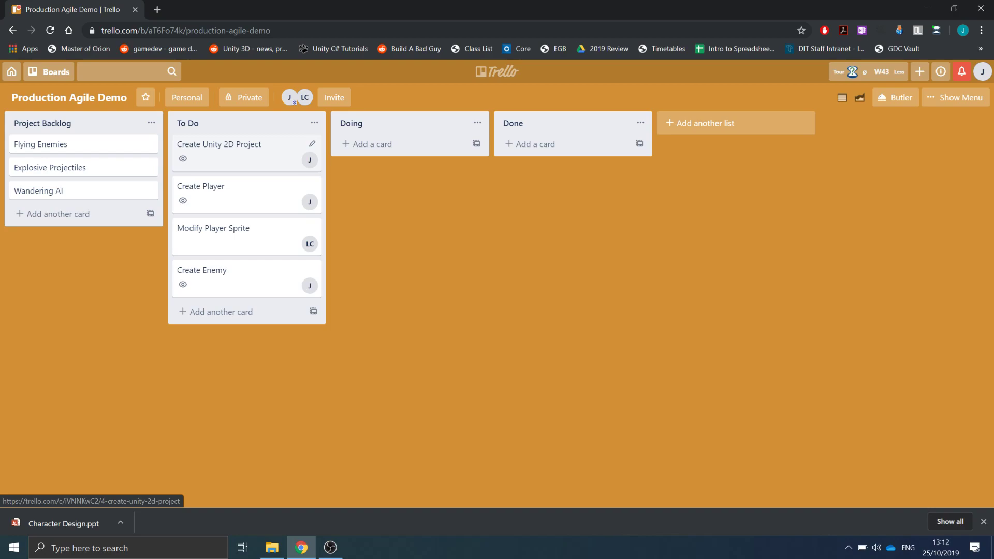
{"action": "left_click_drag", "start_coordinate": [243, 156], "coordinate": [407, 156]}
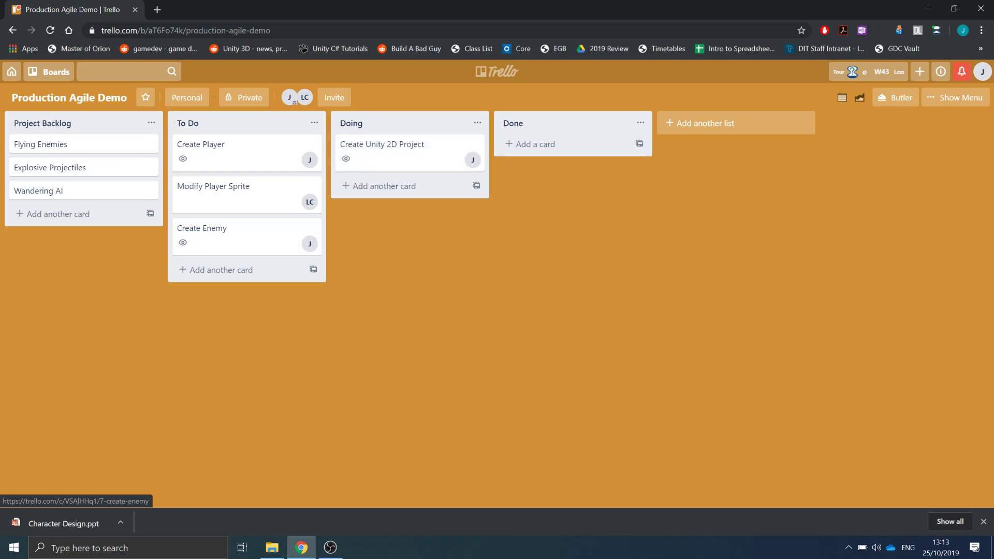
- Switch to Unity Hub by searching Windows for unity
{"action": "left_click", "coordinate": [128, 547]}
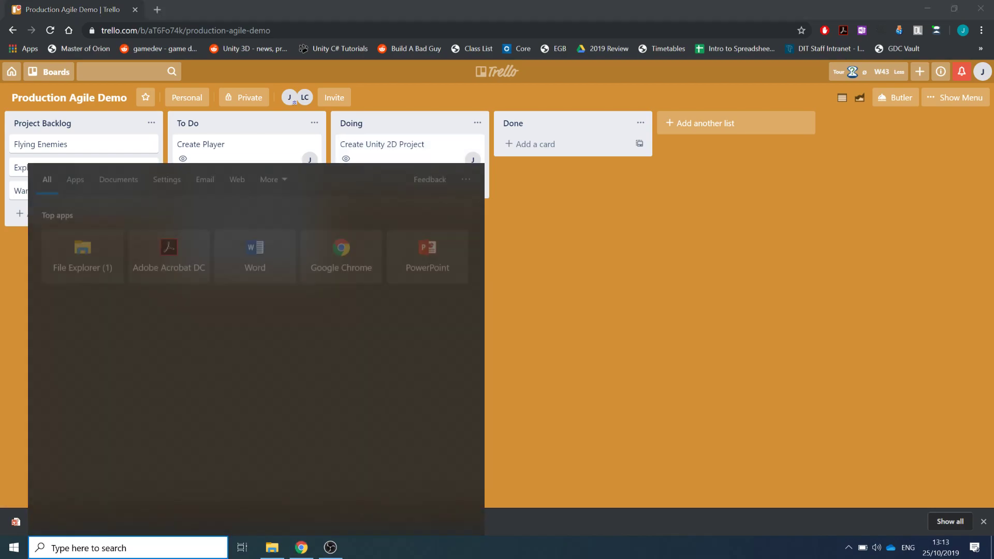
{"action": "type", "text": "unity"}
{"action": "key", "text": "Return"}
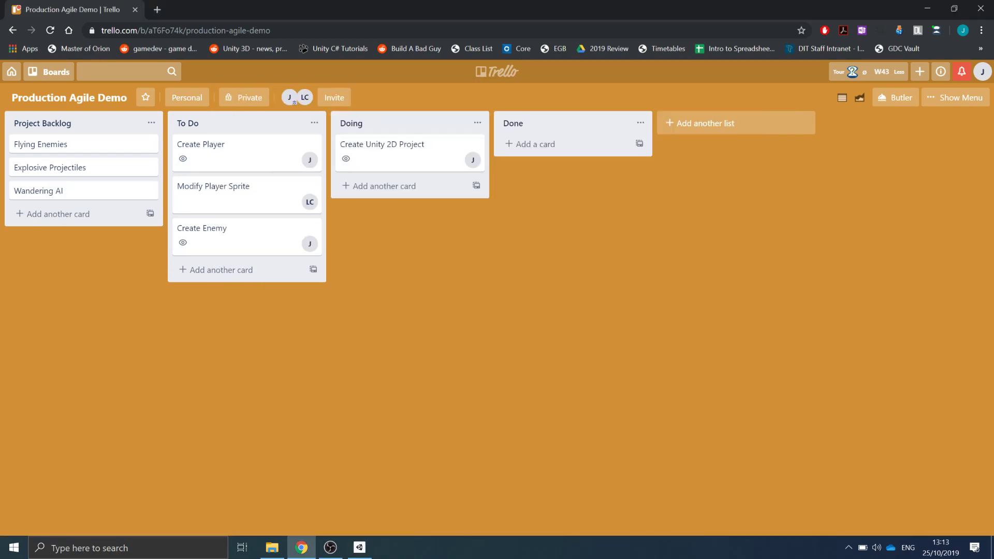
{"action": "left_click", "coordinate": [359, 547]}
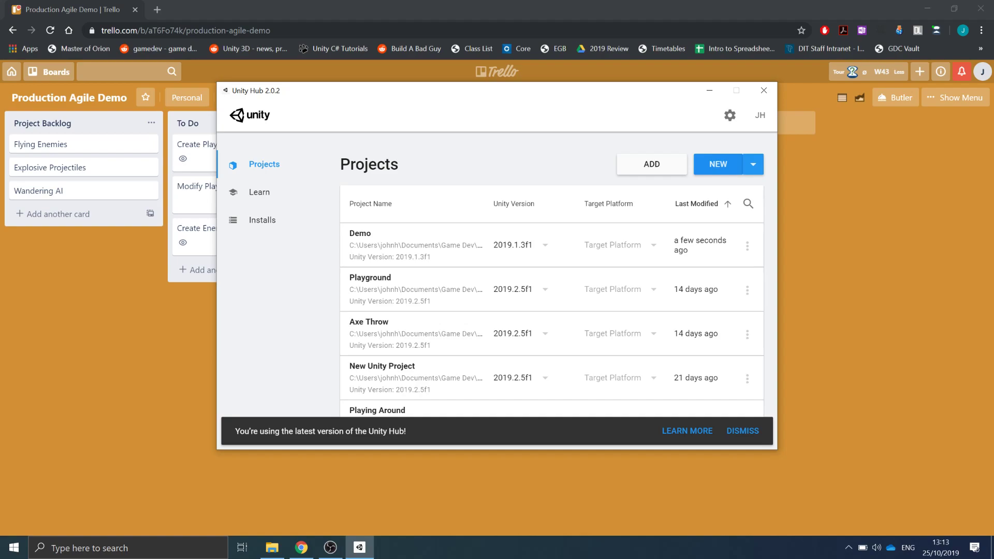
- Create a new 2D Unity project named Production Demo
{"action": "left_click", "coordinate": [718, 164]}
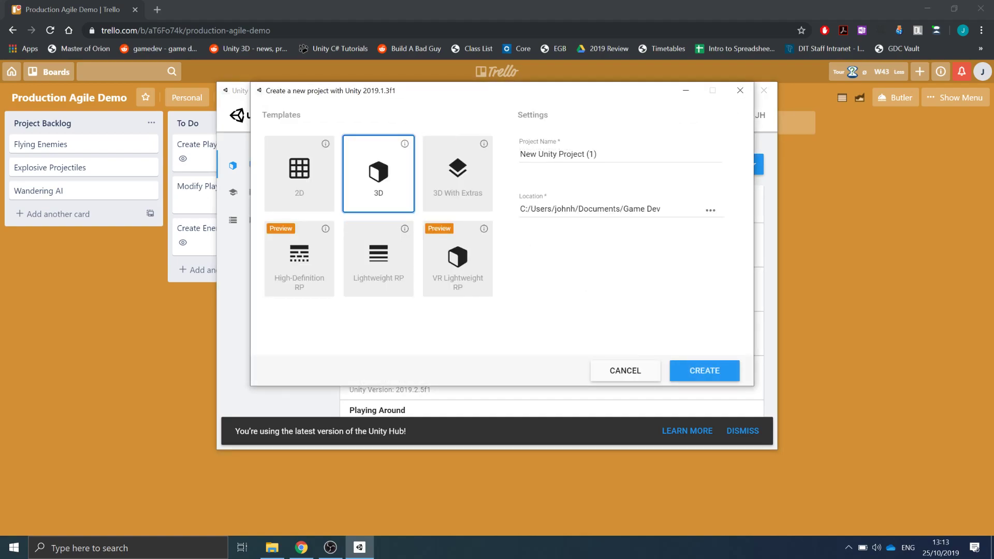
{"action": "left_click", "coordinate": [300, 173]}
{"action": "left_click_drag", "start_coordinate": [596, 155], "coordinate": [520, 155]}
{"action": "type", "text": "Production"}
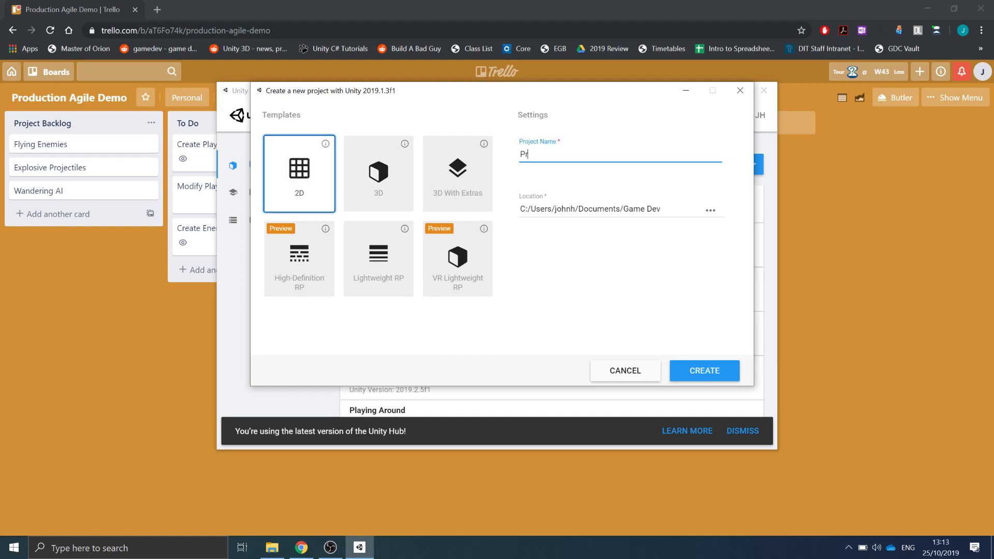
{"action": "type", "text": " Demo"}
{"action": "key", "text": "Return"}
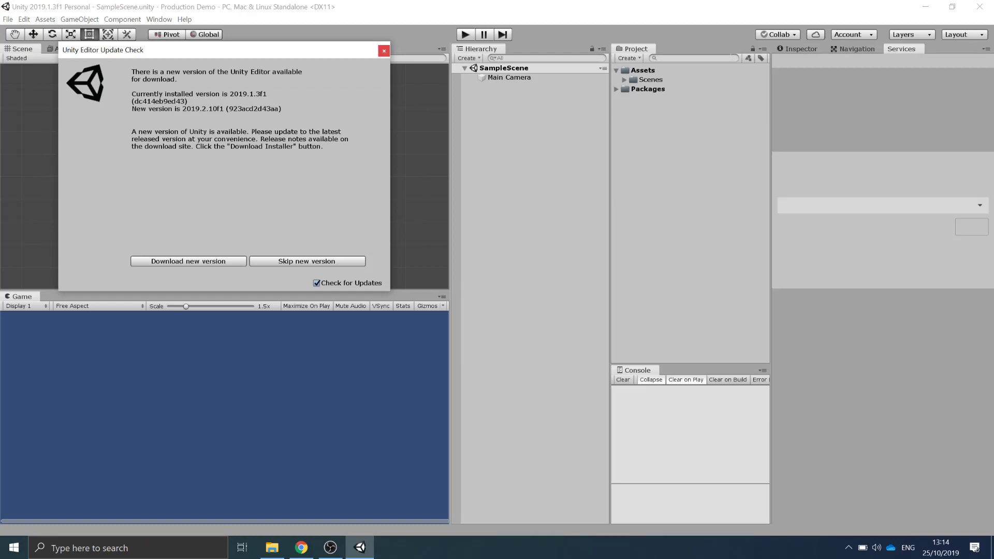
- Close the editor update check and open Unity Services in the browser
{"action": "left_click", "coordinate": [384, 51]}
{"action": "left_click", "coordinate": [798, 49]}
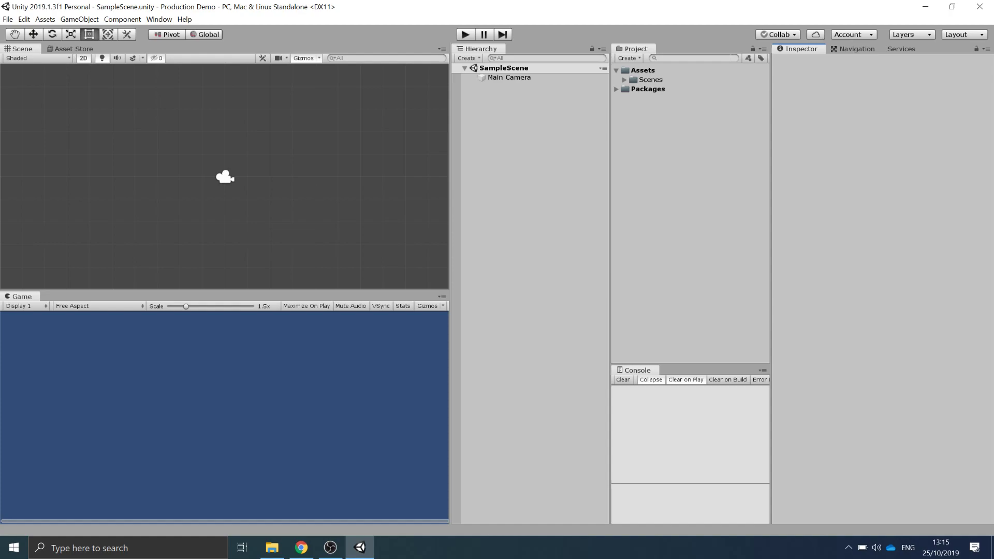
{"action": "left_click", "coordinate": [185, 19]}
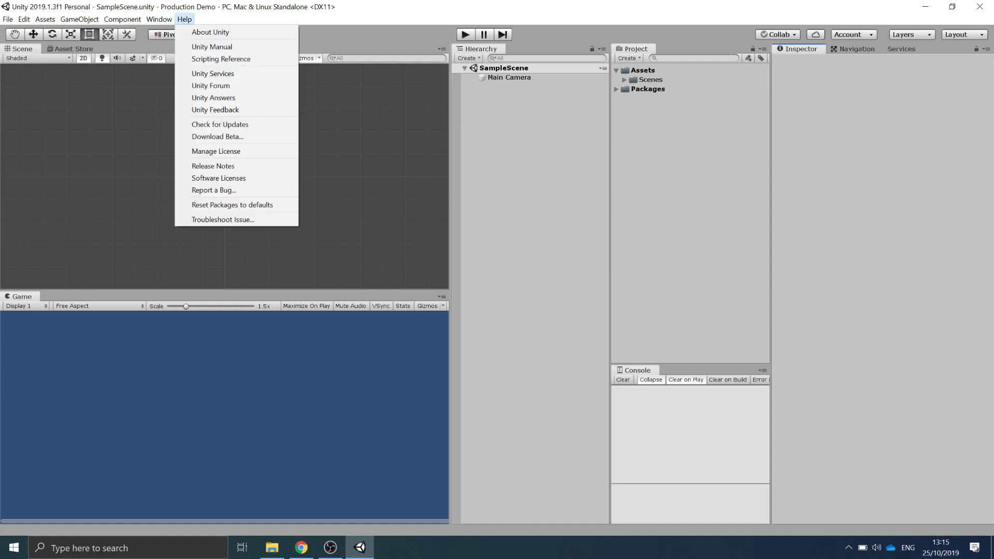
{"action": "left_click", "coordinate": [212, 74]}
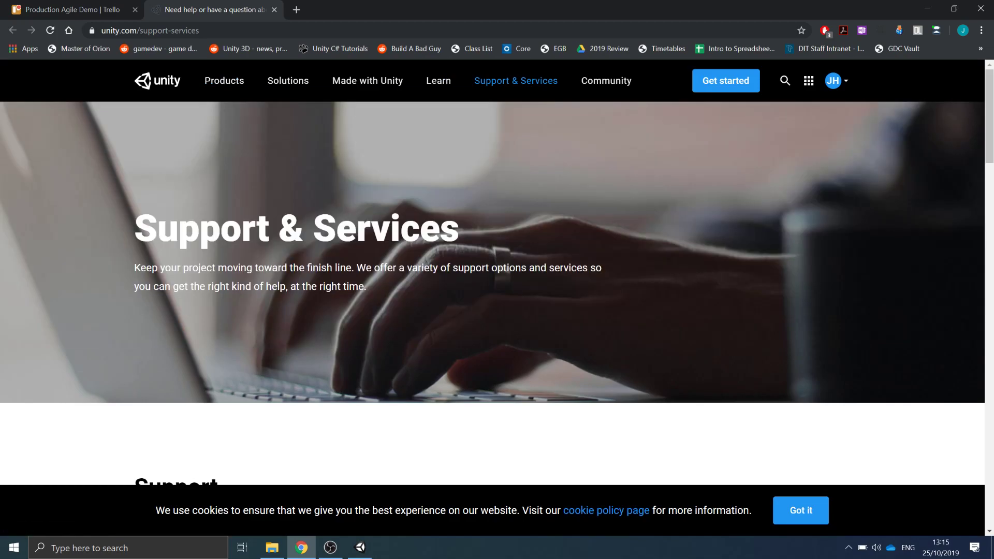
- Browse the account's services dashboard and the DT508-Production organization's details
{"action": "left_click", "coordinate": [835, 80]}
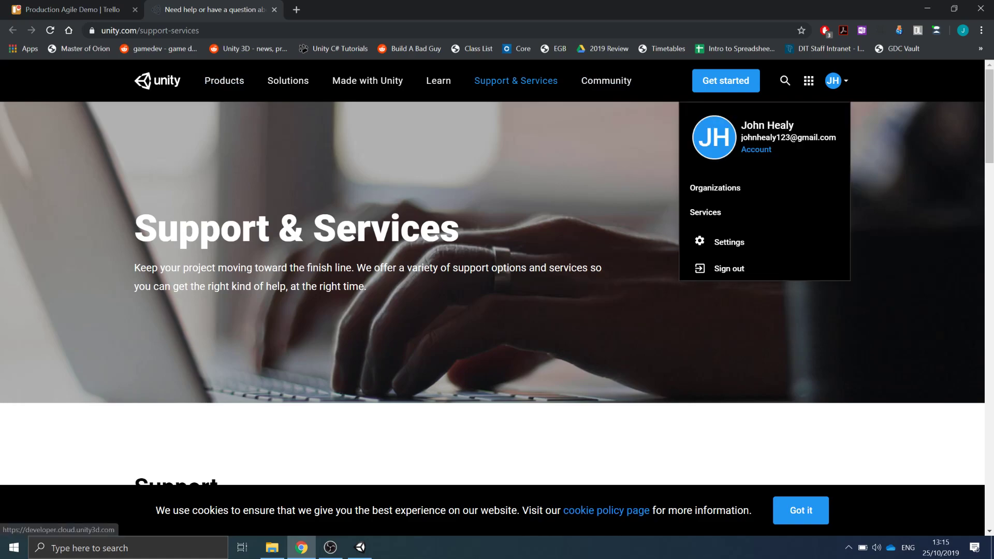
{"action": "left_click", "coordinate": [705, 212]}
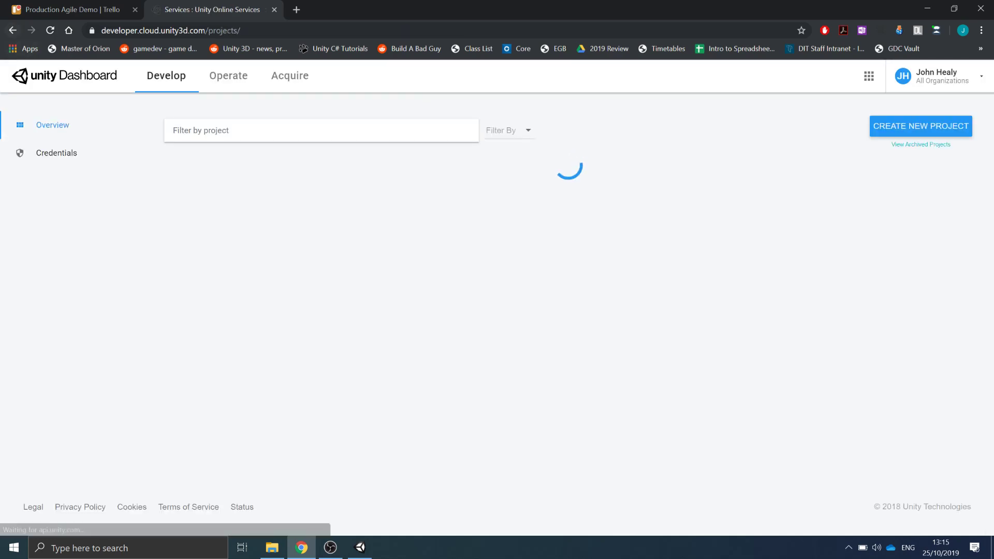
{"action": "left_click", "coordinate": [12, 30]}
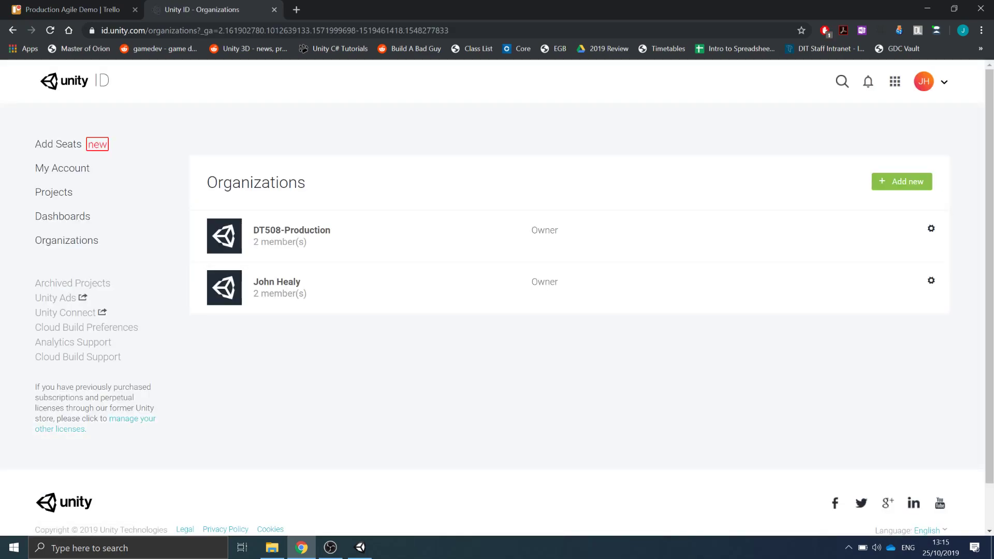
{"action": "left_click", "coordinate": [931, 228]}
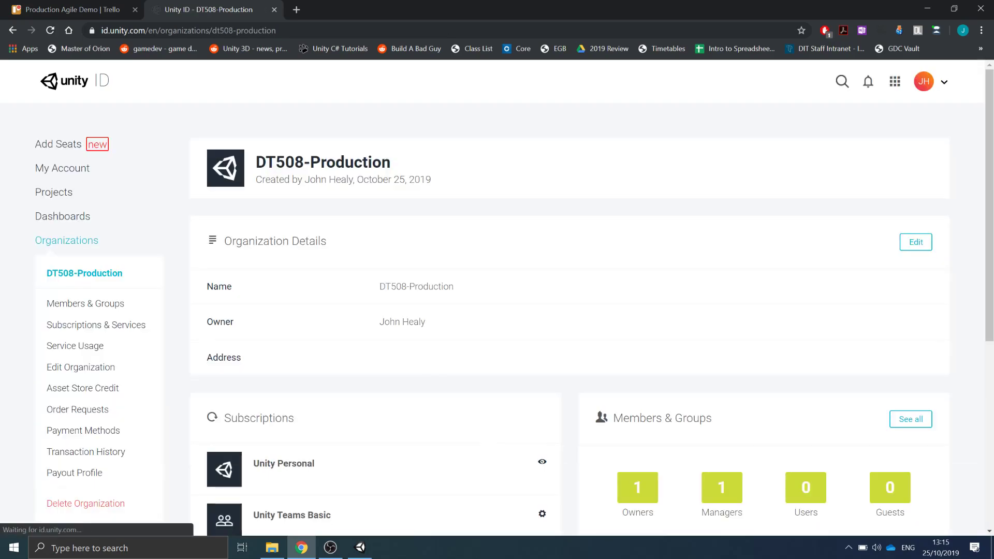
{"action": "scroll", "coordinate": [624, 302], "scroll_direction": "down", "scroll_amount": 6}
{"action": "scroll", "coordinate": [624, 302], "scroll_direction": "up", "scroll_amount": 6}
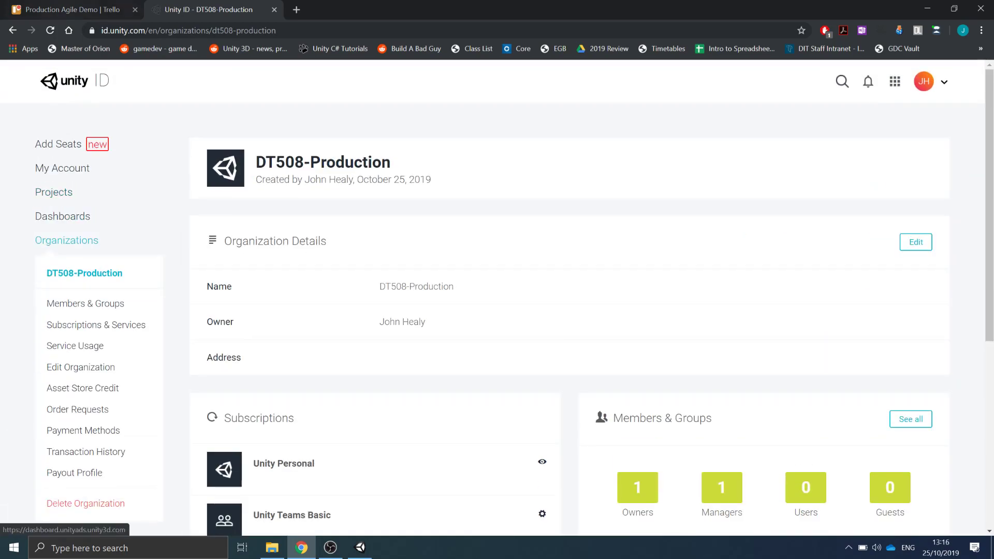
{"action": "left_click", "coordinate": [13, 31]}
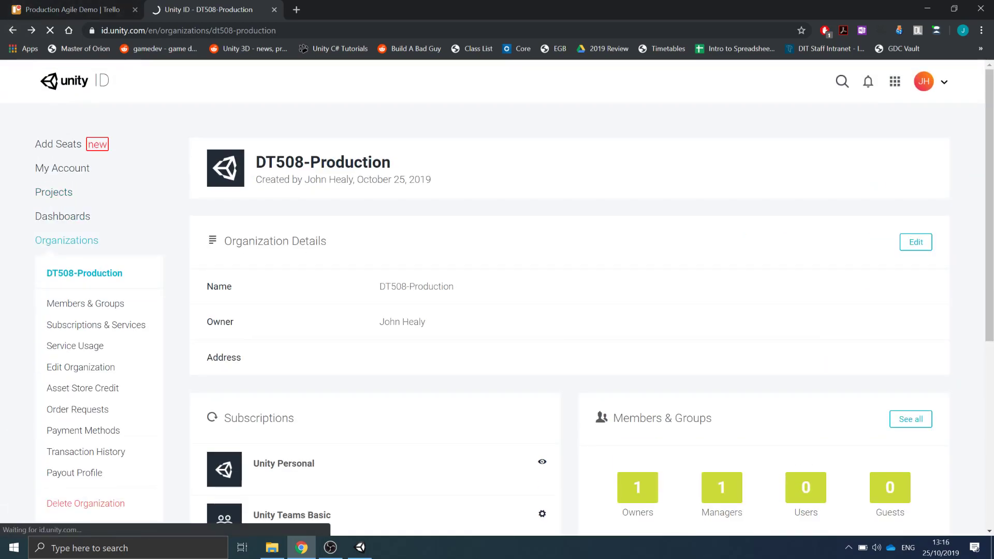
- Create a new organization named Production Team with the Education industry
{"action": "left_click", "coordinate": [901, 182]}
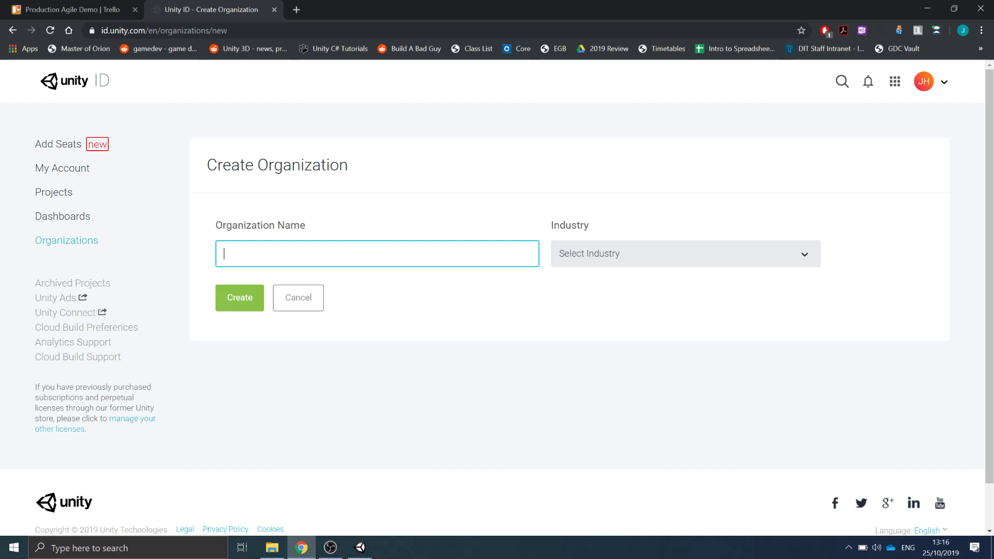
{"action": "type", "text": "Production Team"}
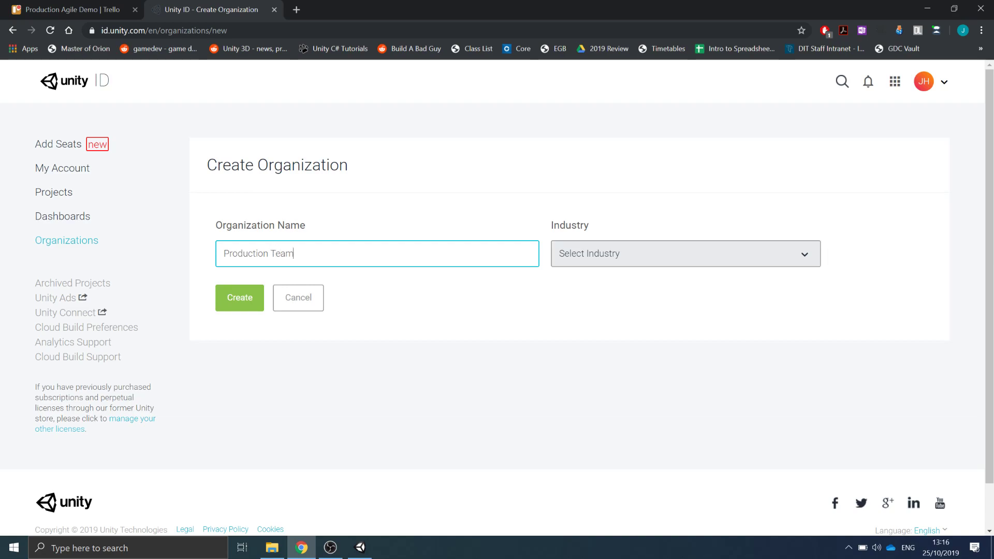
{"action": "left_click", "coordinate": [686, 254]}
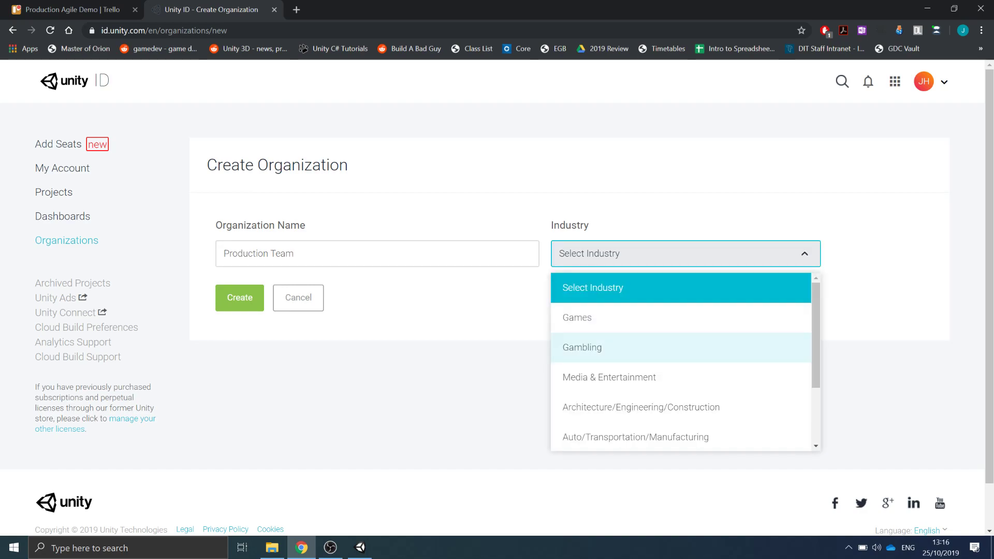
{"action": "scroll", "coordinate": [681, 376], "scroll_direction": "down", "scroll_amount": 2}
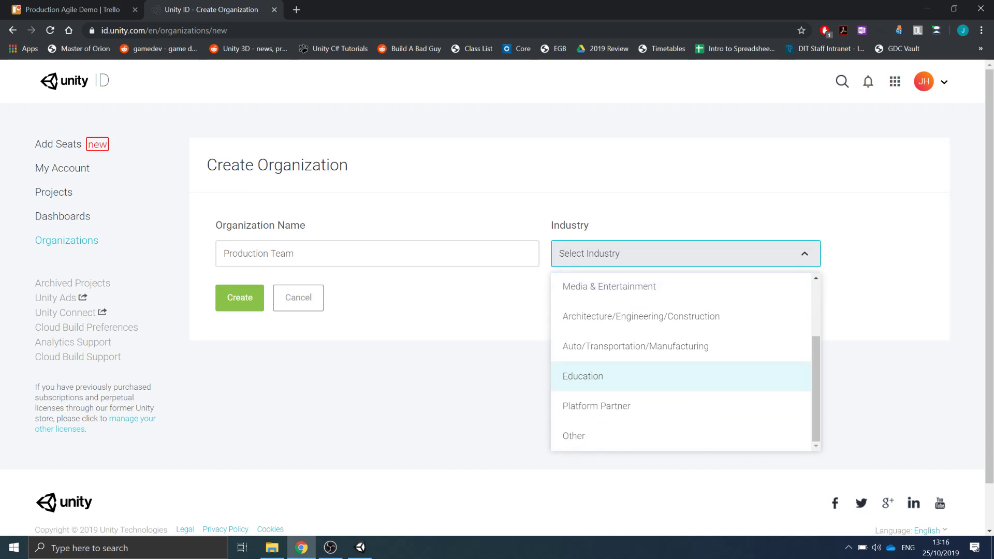
{"action": "left_click", "coordinate": [681, 376]}
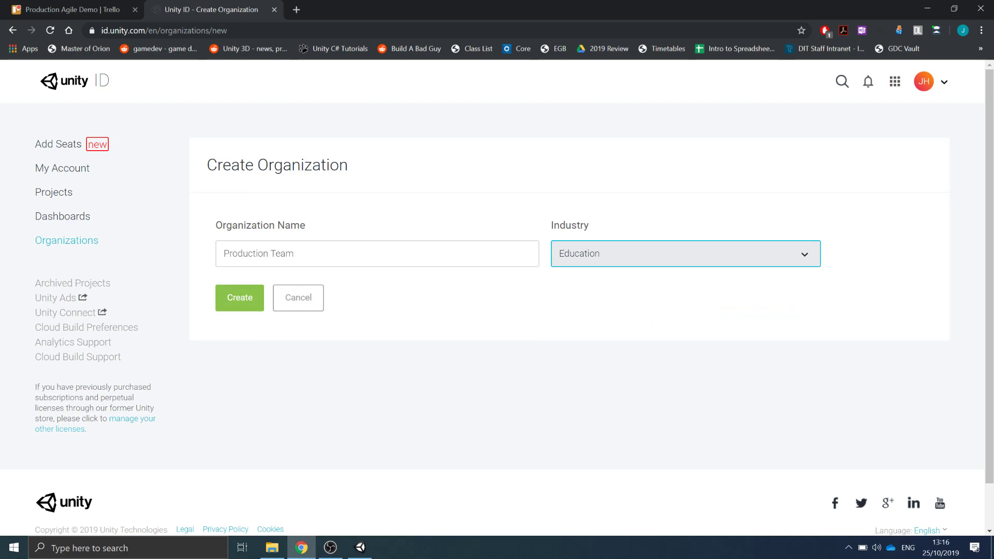
{"action": "left_click", "coordinate": [240, 298]}
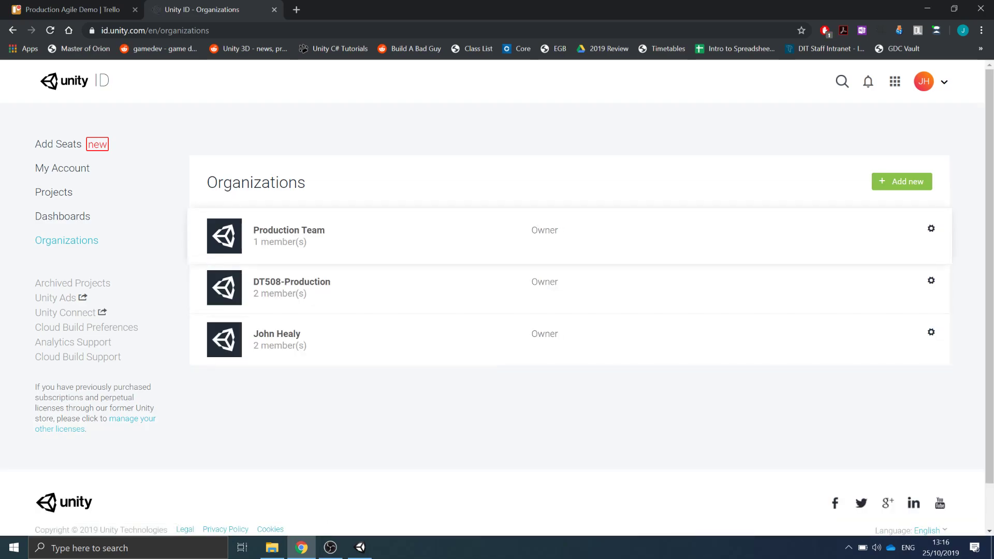
- Open the Production Team organization's member invitation form and enter the team member's e-mail address
{"action": "left_click", "coordinate": [288, 230]}
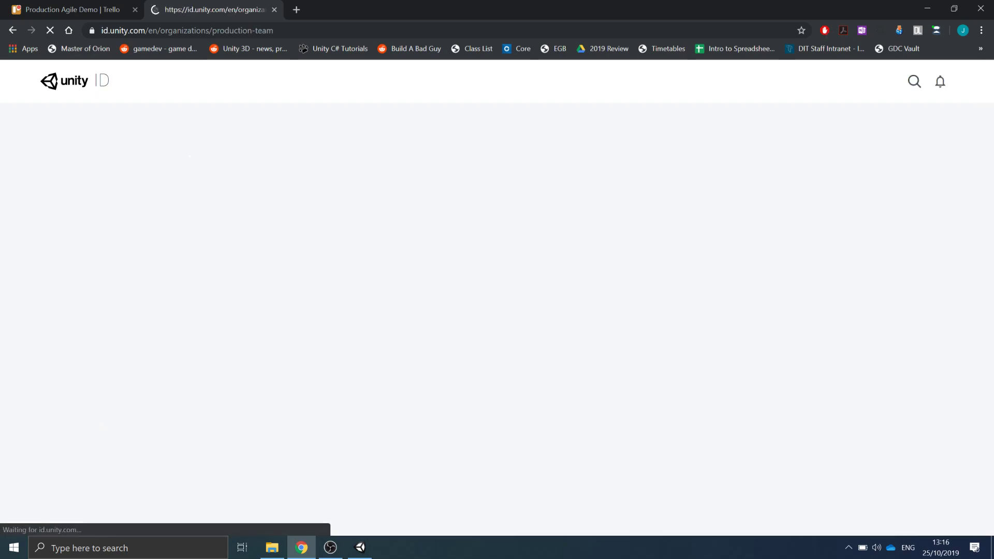
{"action": "scroll", "coordinate": [497, 297], "scroll_direction": "down", "scroll_amount": 2}
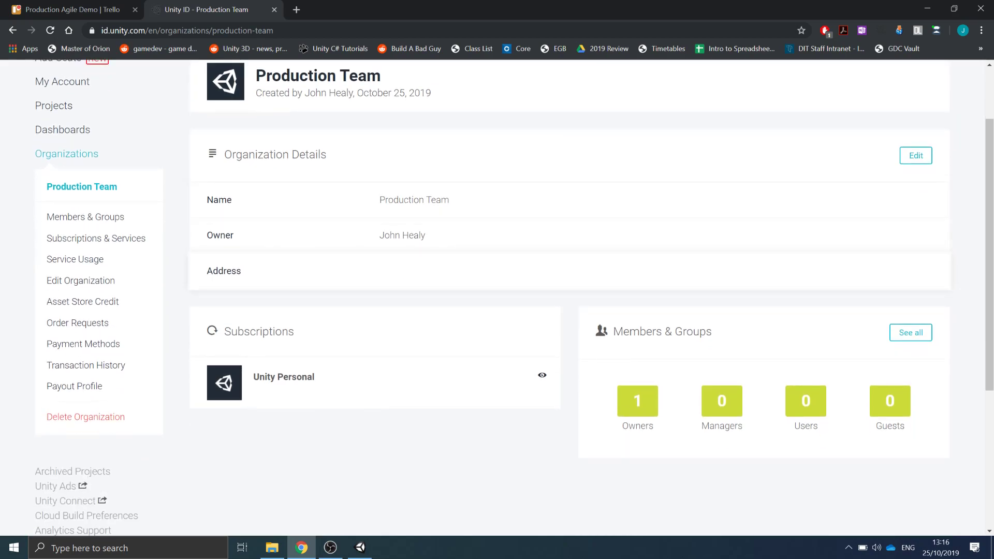
{"action": "left_click", "coordinate": [85, 218]}
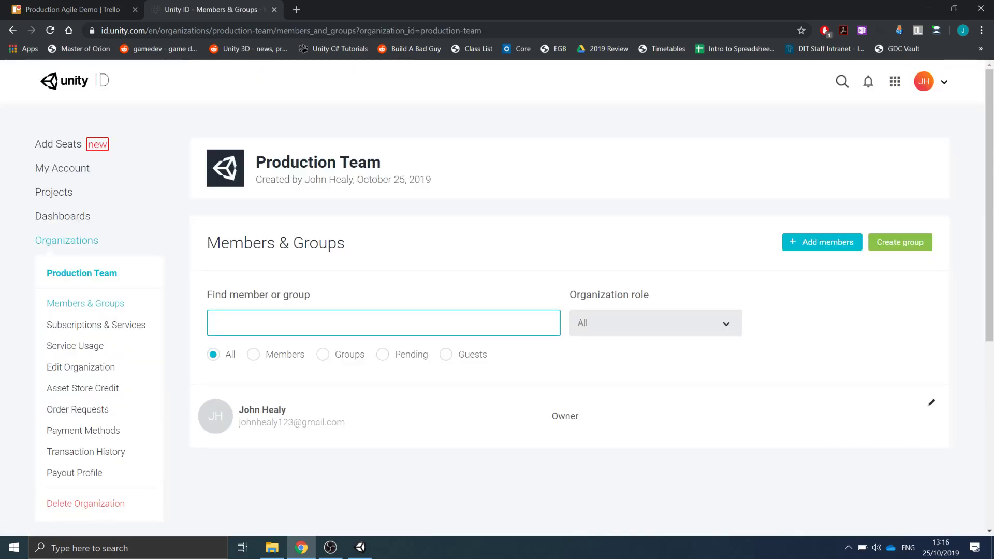
{"action": "scroll", "coordinate": [497, 291], "scroll_direction": "down", "scroll_amount": 1}
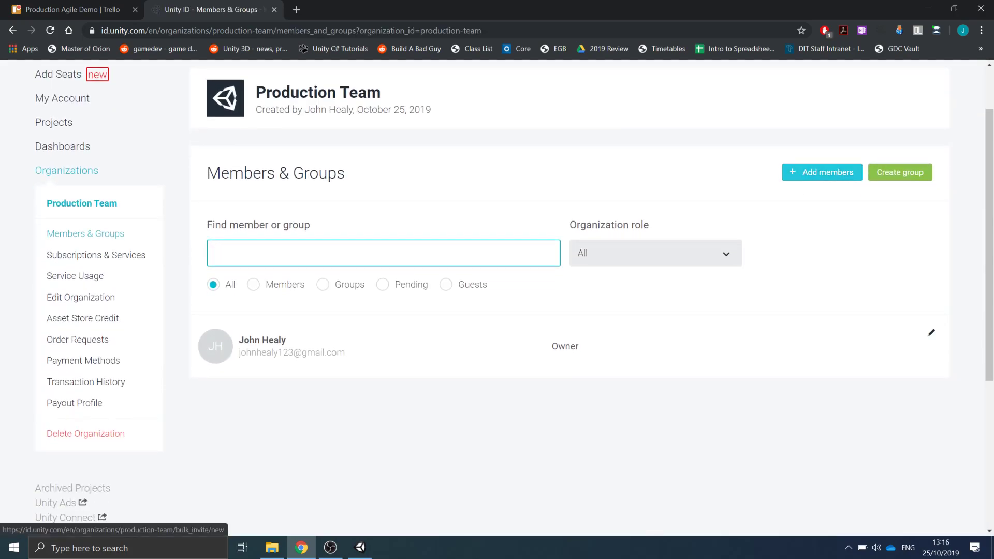
{"action": "left_click", "coordinate": [822, 172]}
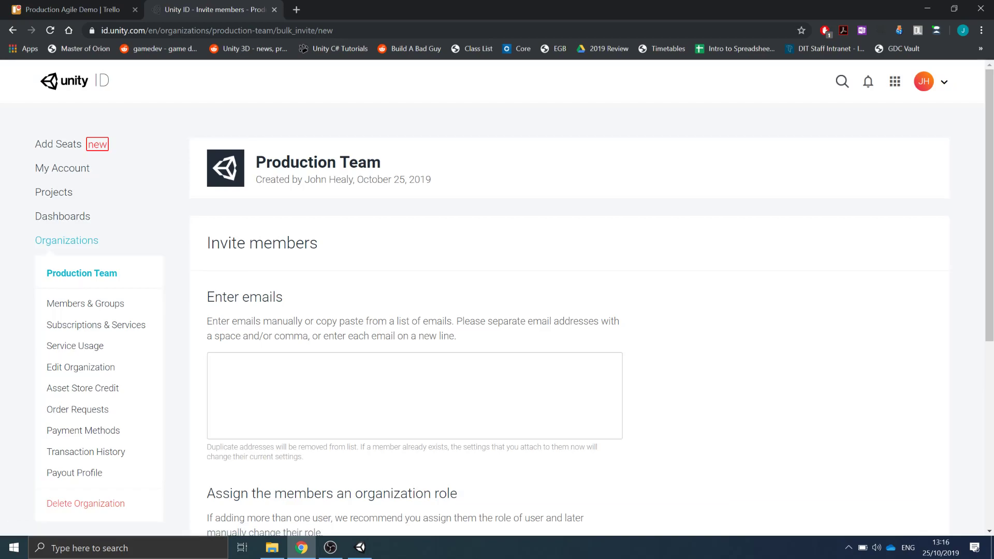
{"action": "left_click", "coordinate": [414, 396]}
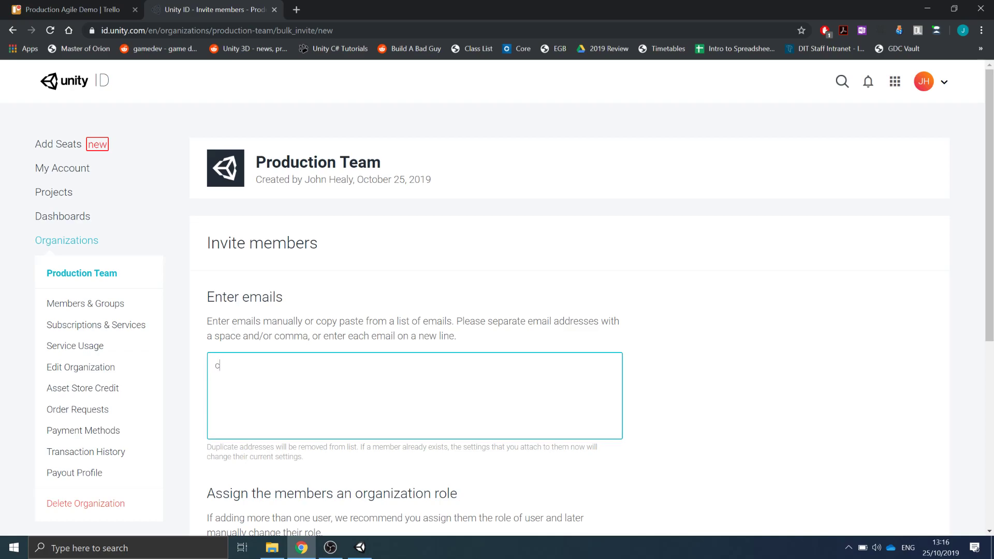
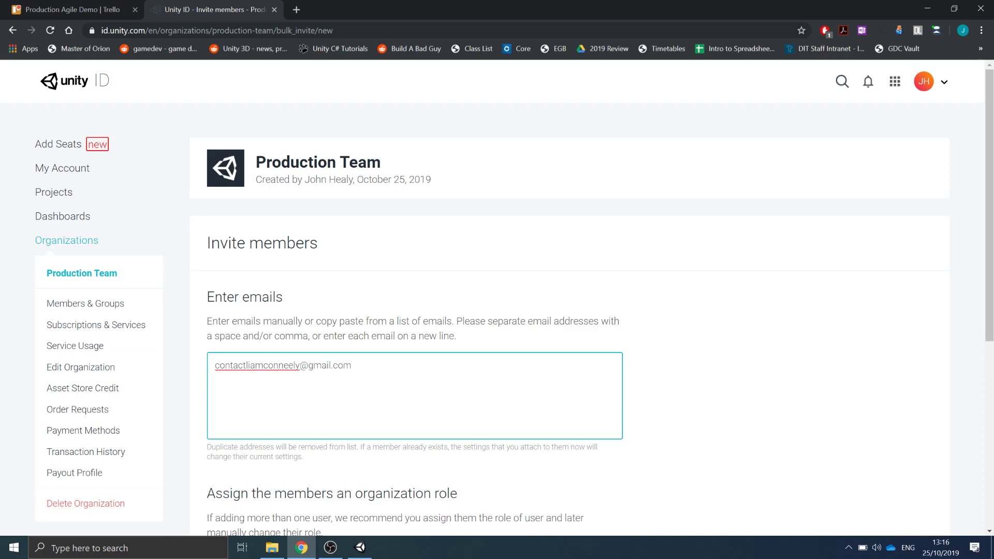
- Assign the invitee the manager organization role and send the invitation
{"action": "scroll", "coordinate": [517, 404], "scroll_direction": "down", "scroll_amount": 3}
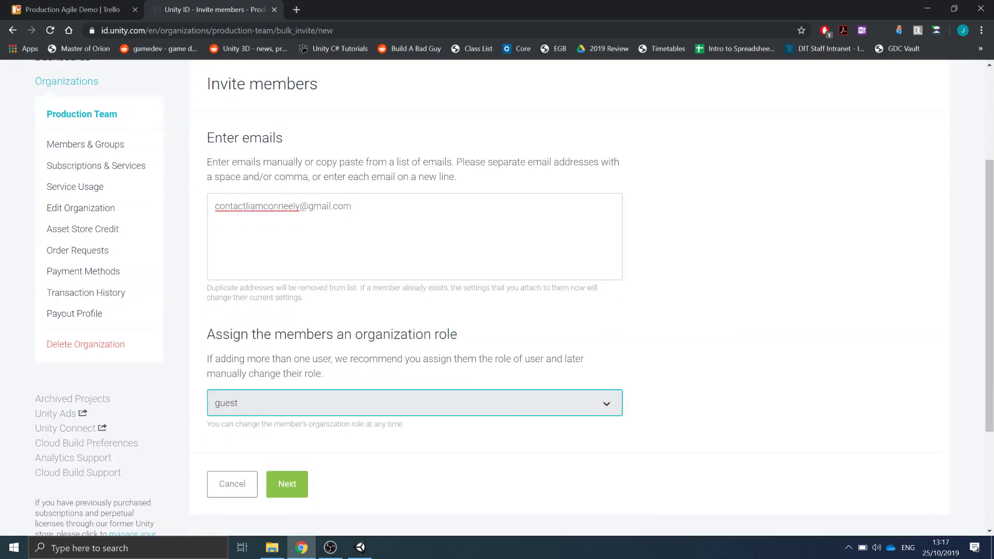
{"action": "left_click", "coordinate": [517, 403]}
{"action": "left_click", "coordinate": [414, 497]}
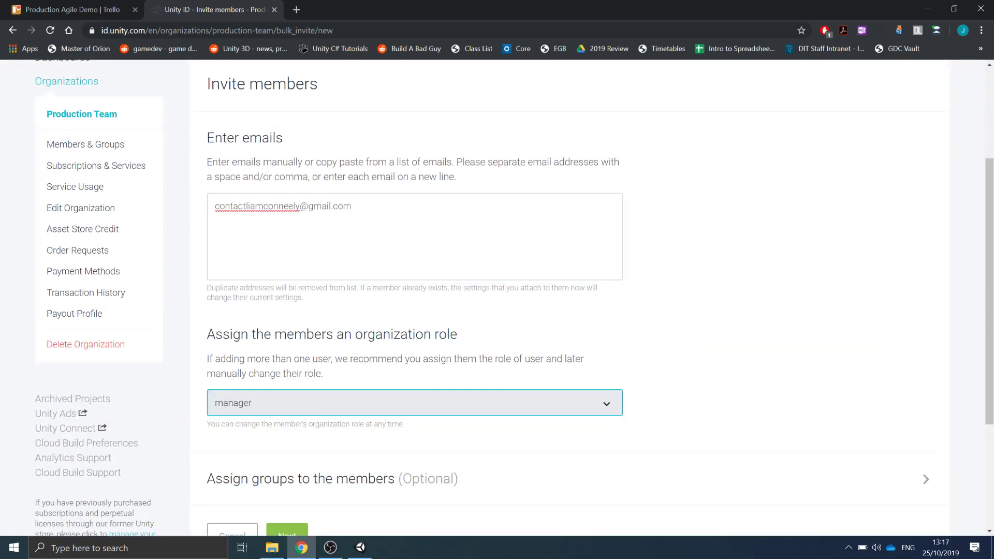
{"action": "scroll", "coordinate": [517, 297], "scroll_direction": "down", "scroll_amount": 3}
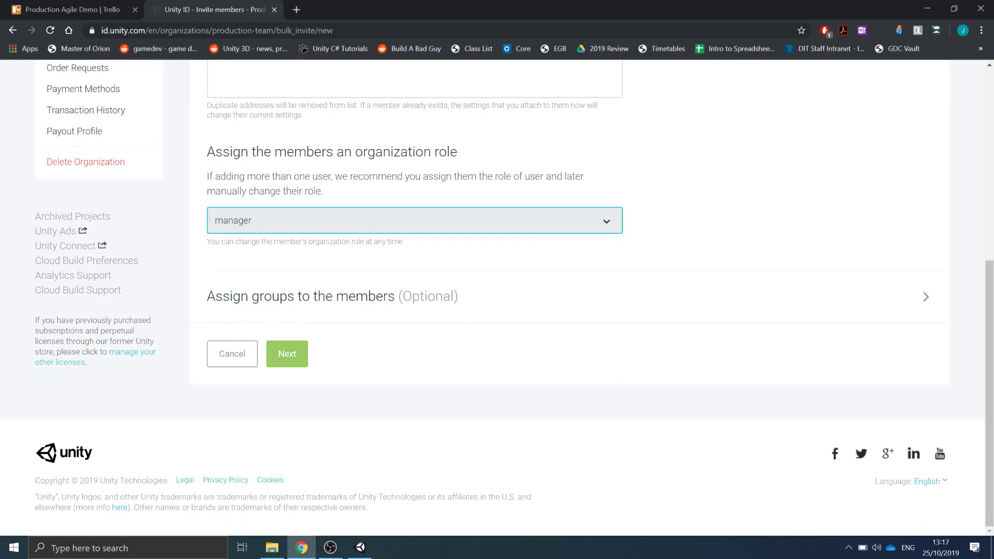
{"action": "left_click", "coordinate": [287, 353]}
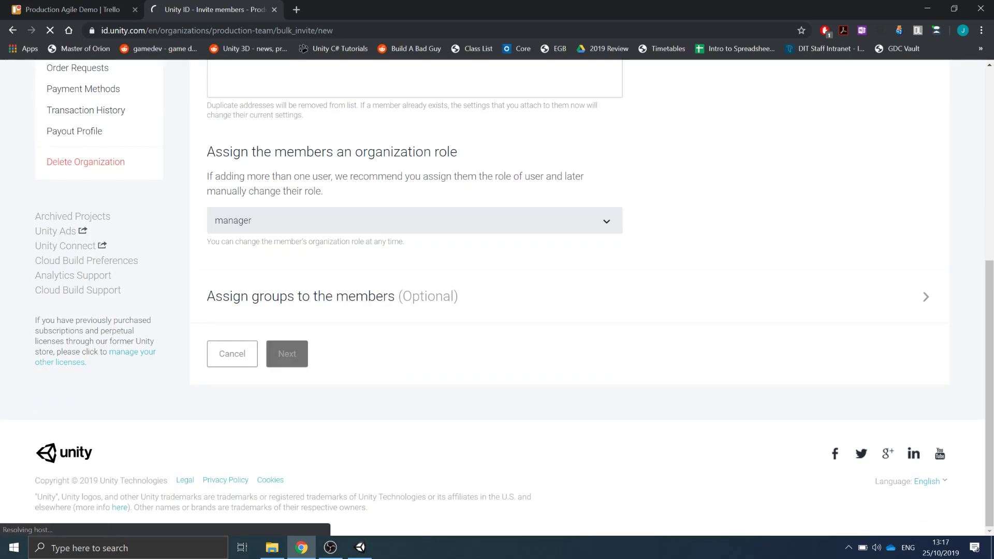
{"action": "scroll", "coordinate": [497, 297], "scroll_direction": "down", "scroll_amount": 4}
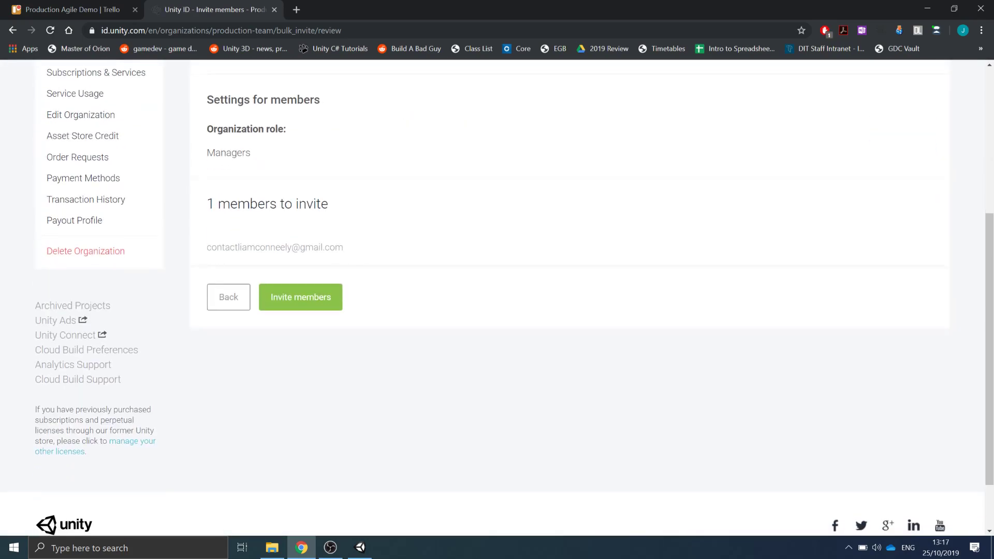
{"action": "left_click", "coordinate": [300, 296]}
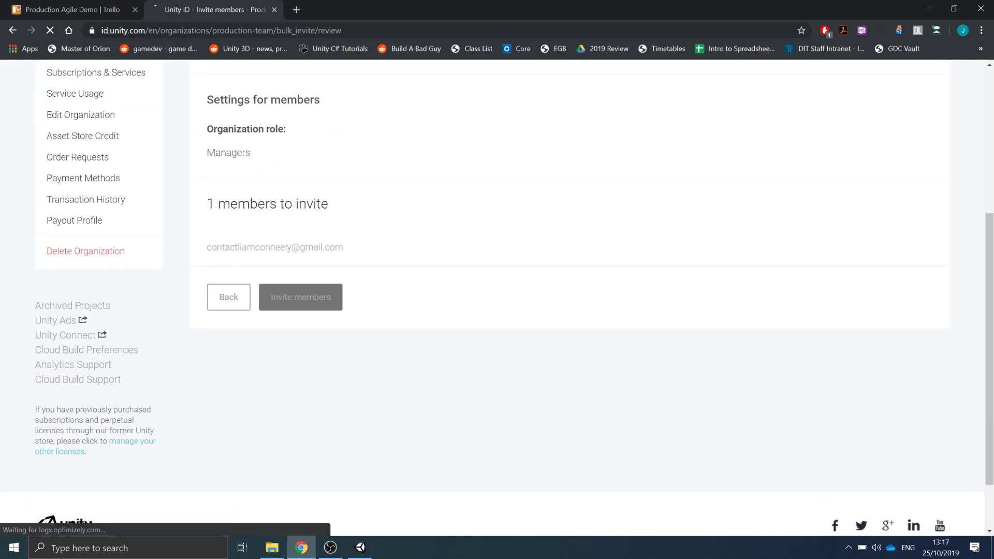
{"action": "scroll", "coordinate": [496, 297], "scroll_direction": "down", "scroll_amount": 3}
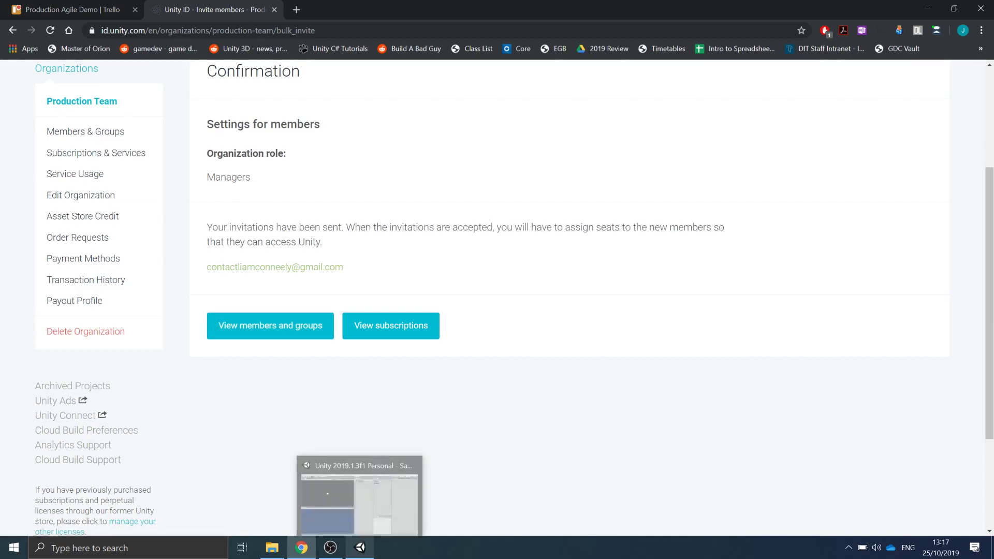
- Switch to Unity, open the Services window and create a Project ID under the Production Team organization
{"action": "left_click", "coordinate": [360, 547]}
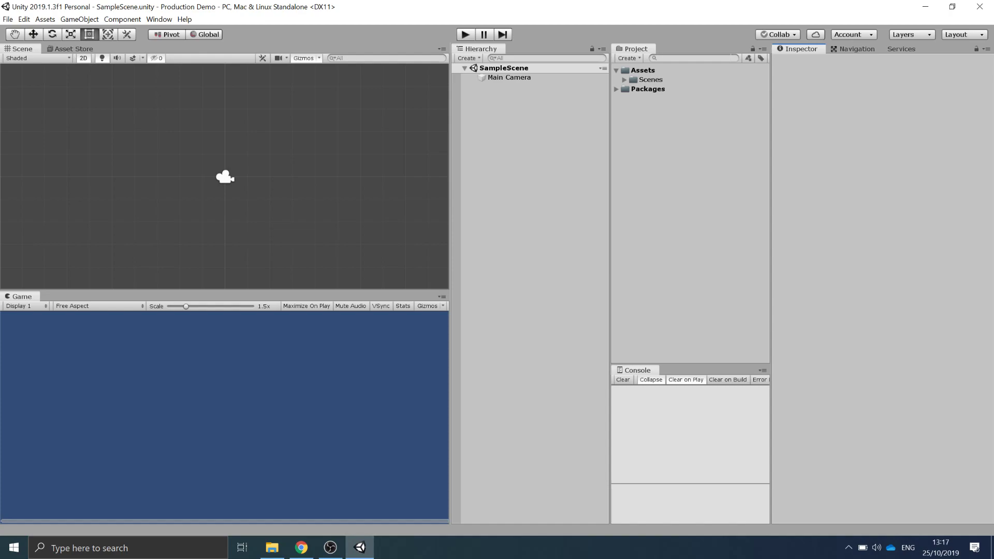
{"action": "left_click", "coordinate": [159, 19]}
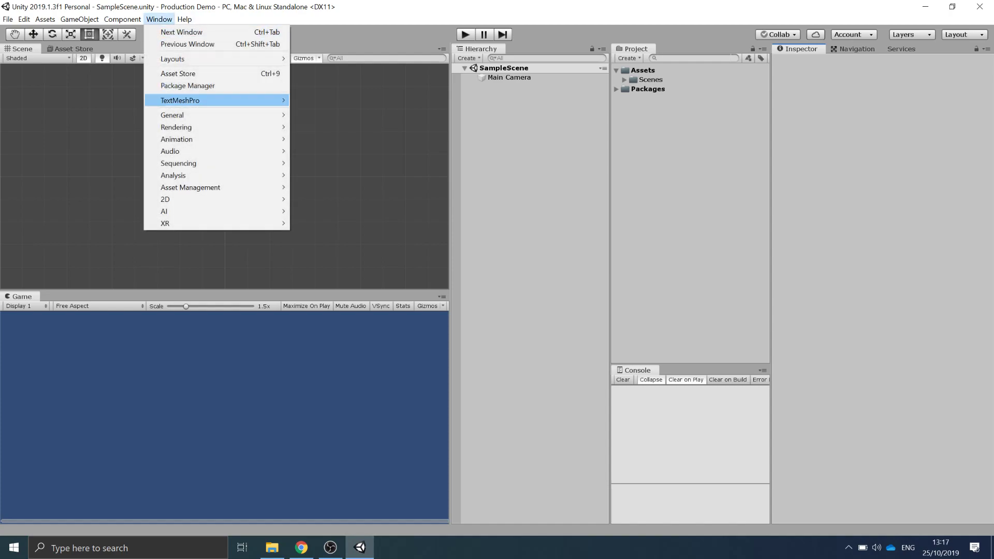
{"action": "mouse_move", "coordinate": [217, 116]}
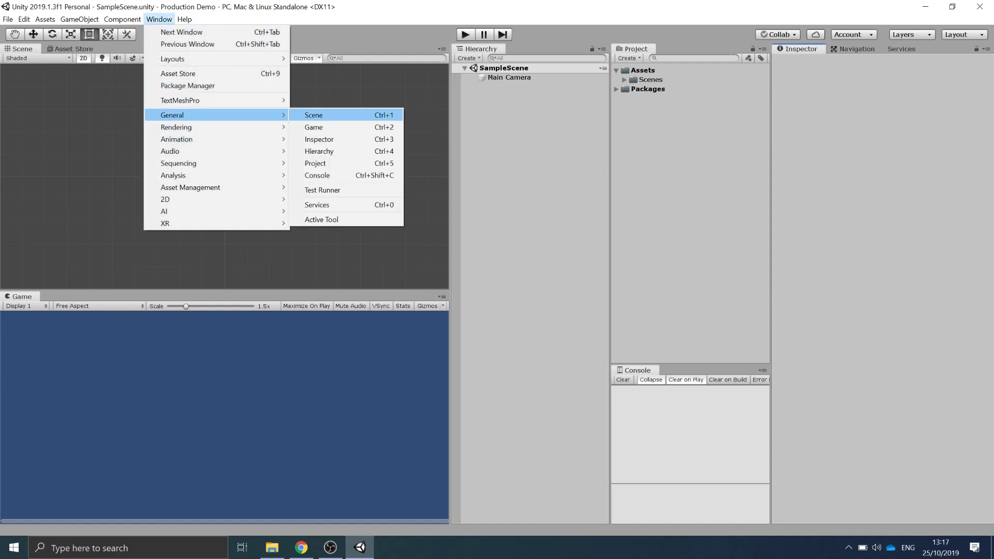
{"action": "left_click", "coordinate": [326, 205]}
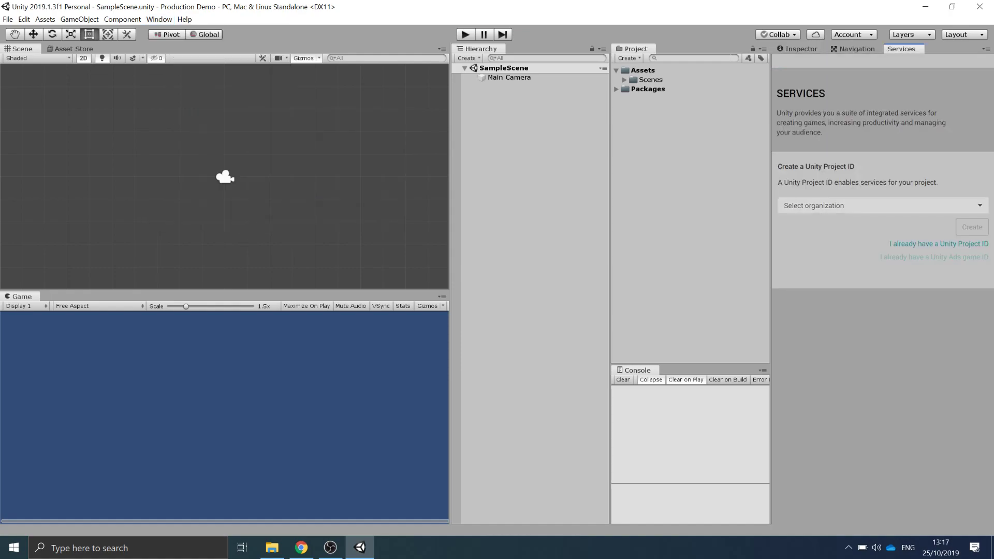
{"action": "left_click", "coordinate": [882, 206]}
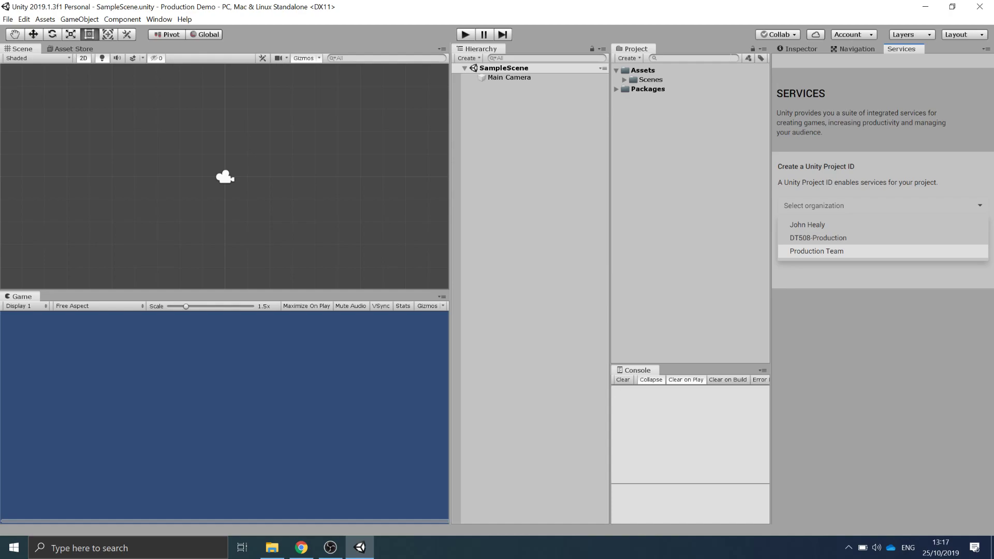
{"action": "left_click", "coordinate": [816, 251]}
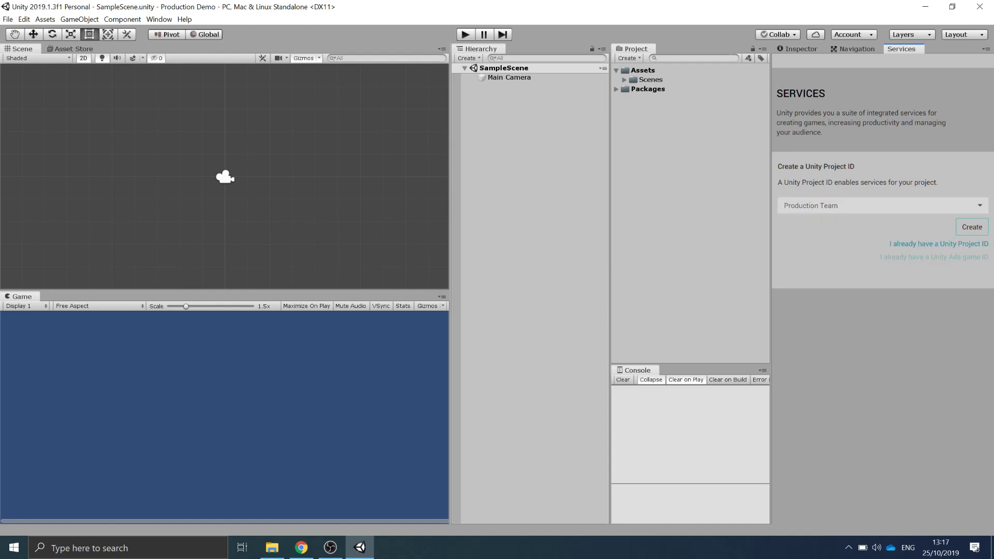
{"action": "left_click", "coordinate": [971, 227]}
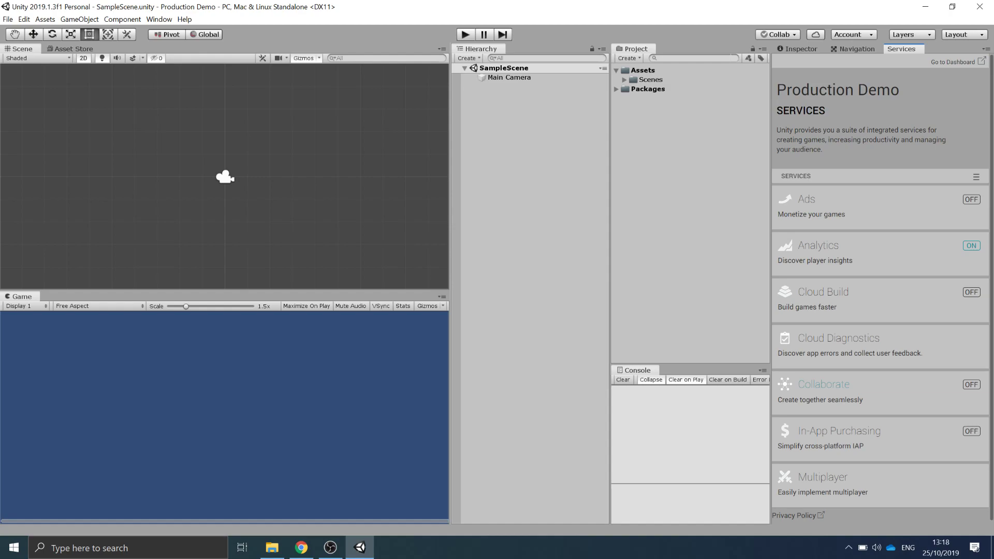
- Turn on Collaborate and publish the project with the message Created Unity 2D project
{"action": "left_click", "coordinate": [823, 385]}
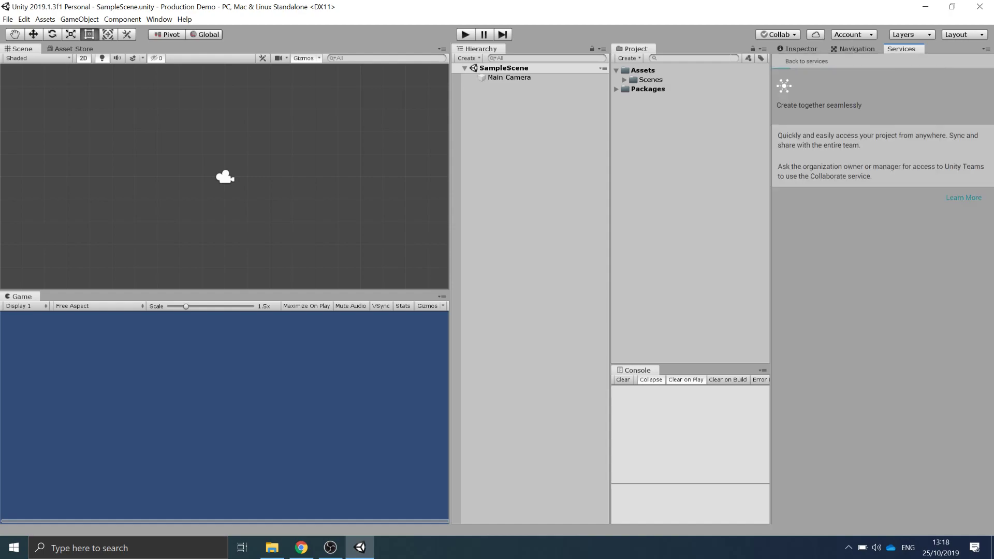
{"action": "left_click", "coordinate": [973, 106]}
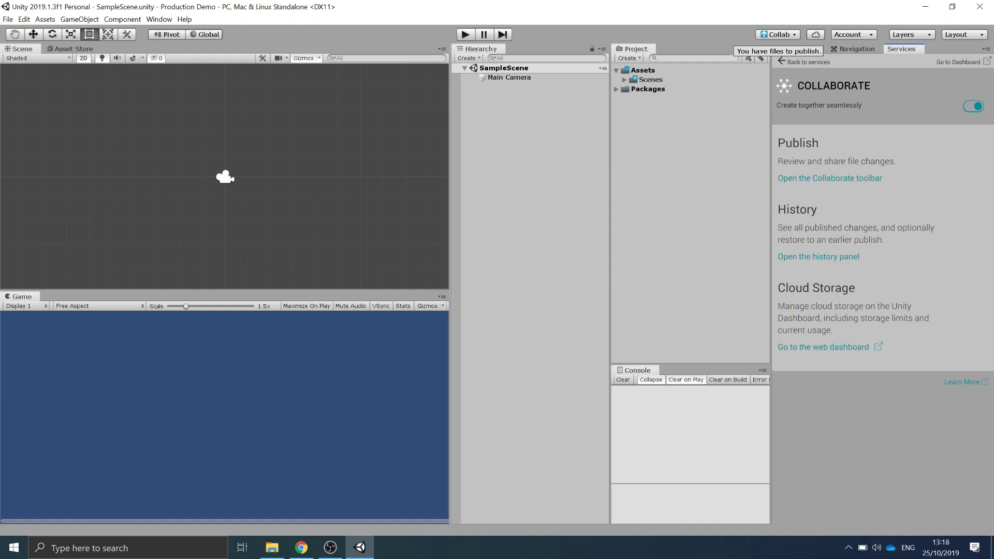
{"action": "left_click", "coordinate": [777, 34]}
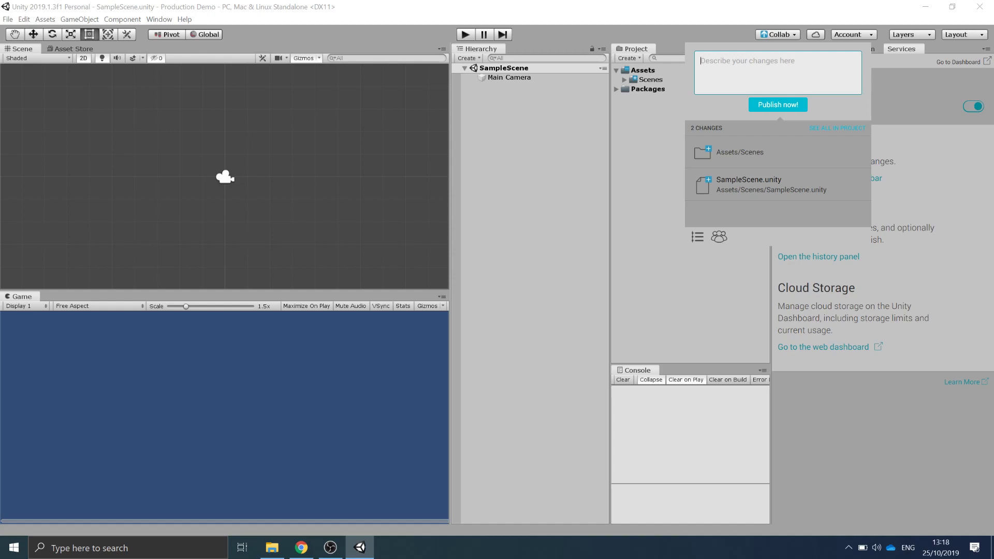
{"action": "type", "text": "Created Unity 2D project."}
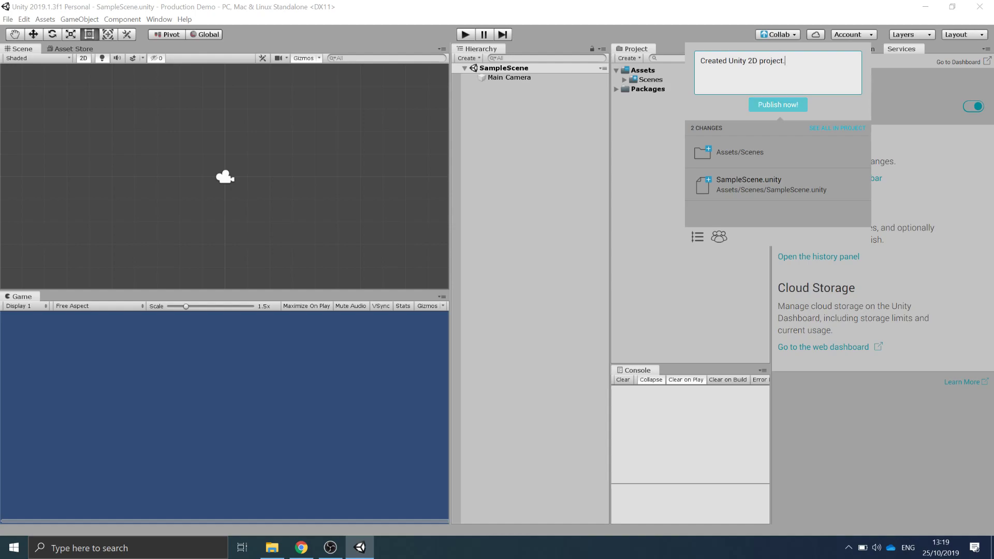
{"action": "left_click", "coordinate": [778, 105]}
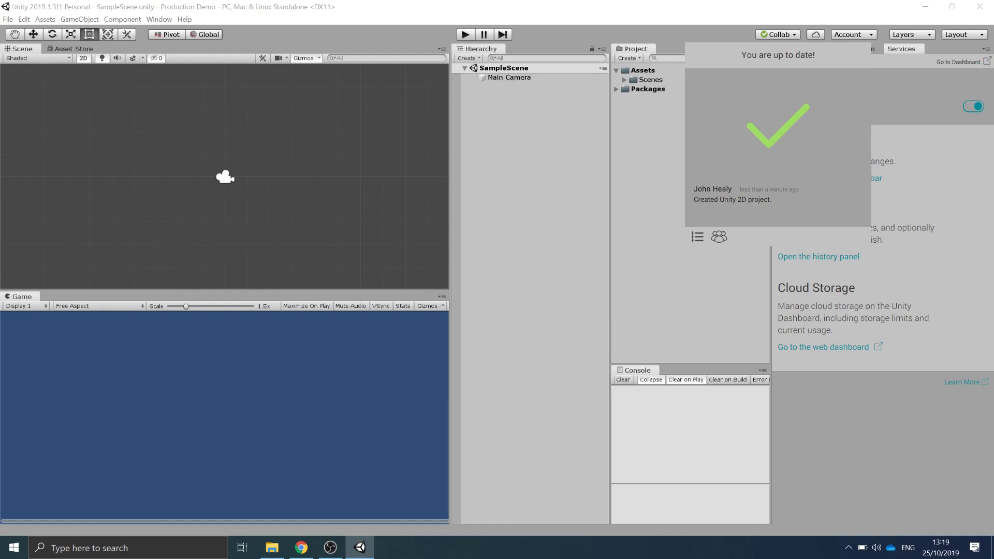
- Switch to the Trello board and move Create Unity 2D Project to Done and Create Player to Doing
{"action": "left_click", "coordinate": [301, 547]}
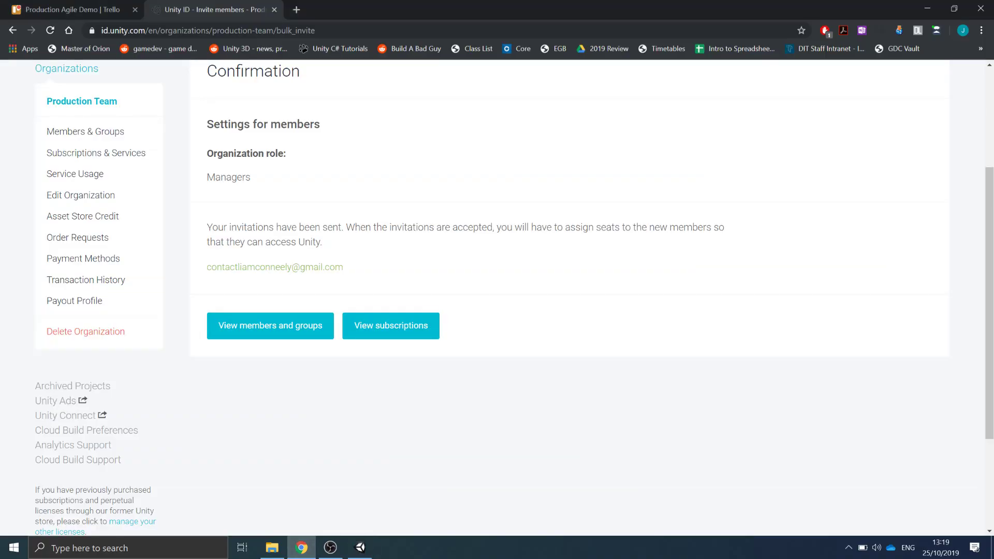
{"action": "left_click", "coordinate": [72, 9]}
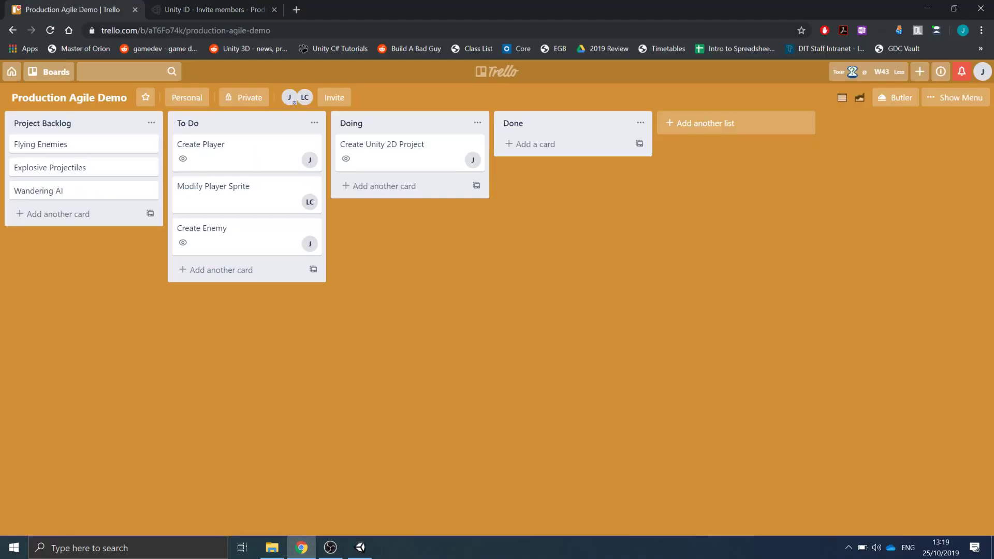
{"action": "left_click_drag", "start_coordinate": [393, 150], "coordinate": [559, 150]}
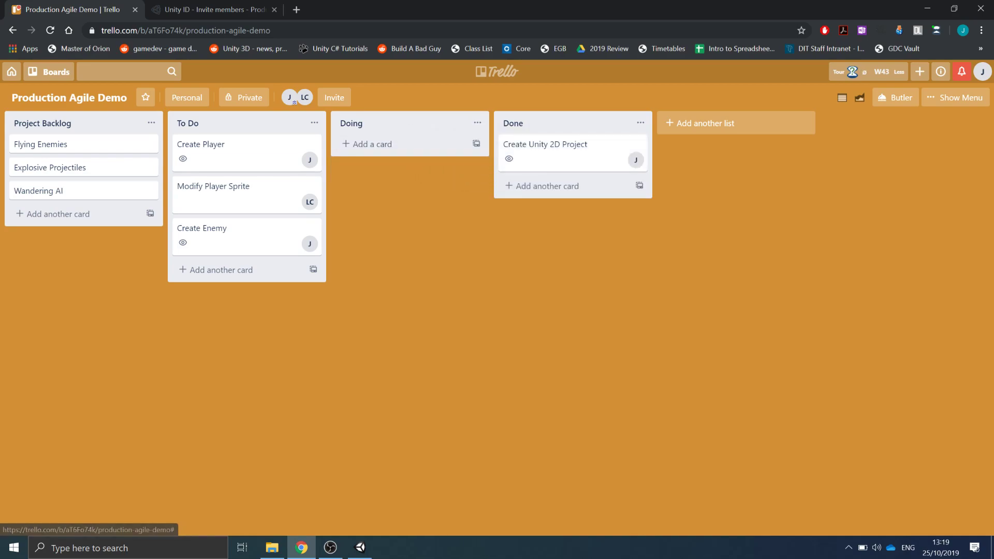
{"action": "left_click_drag", "start_coordinate": [238, 153], "coordinate": [401, 153]}
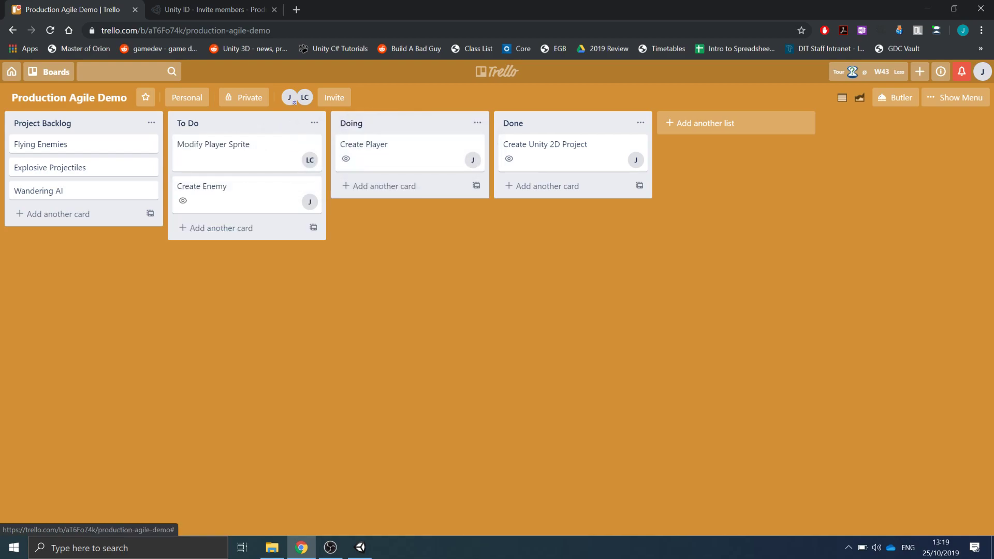
- Switch to Unity and create a new 2D sprite object in the scene
{"action": "left_click", "coordinate": [359, 547]}
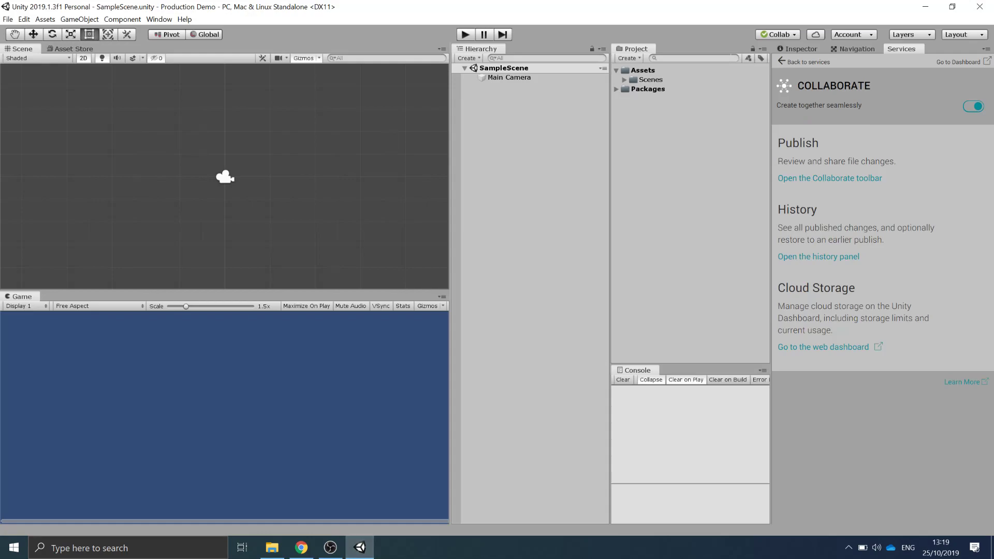
{"action": "left_click", "coordinate": [79, 19]}
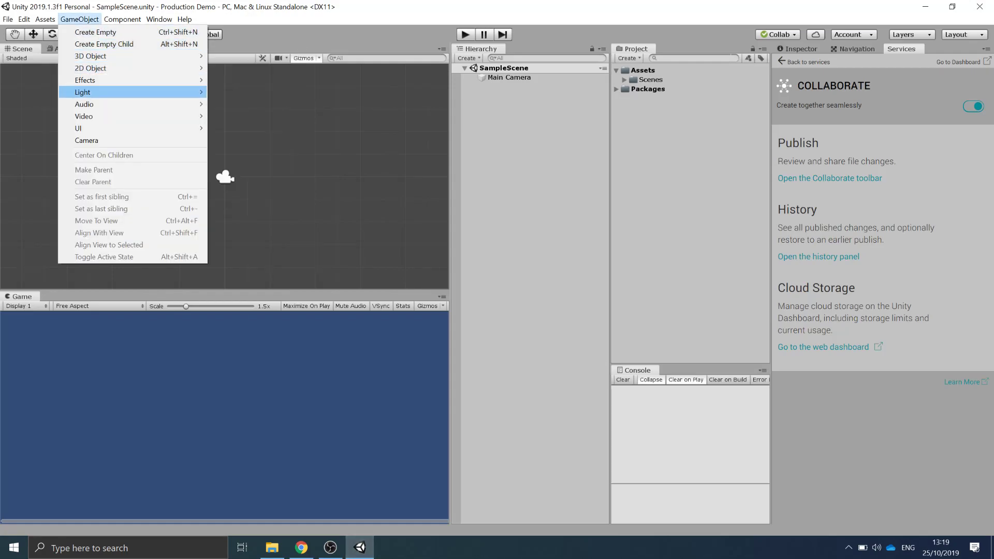
{"action": "mouse_move", "coordinate": [91, 67]}
{"action": "left_click", "coordinate": [226, 68]}
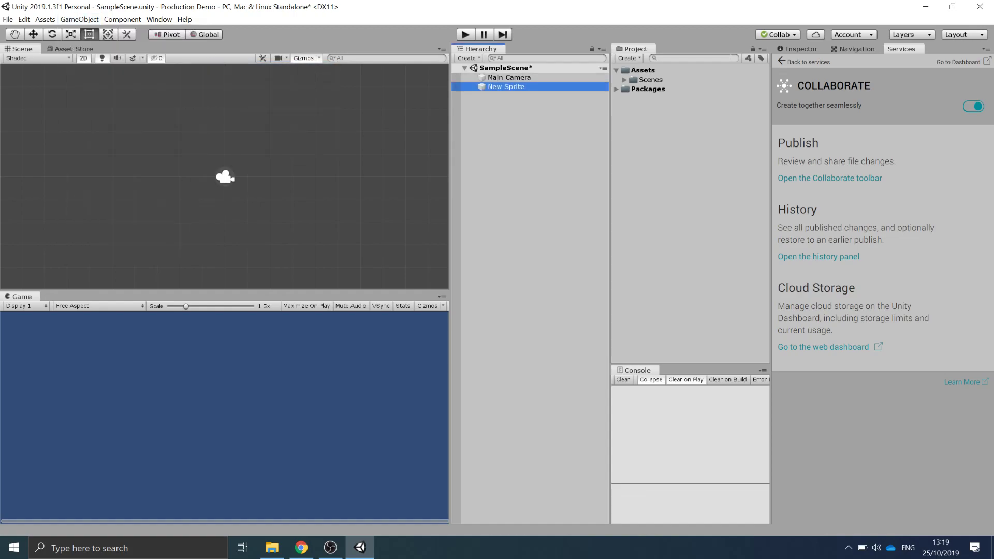
{"action": "left_click", "coordinate": [801, 48]}
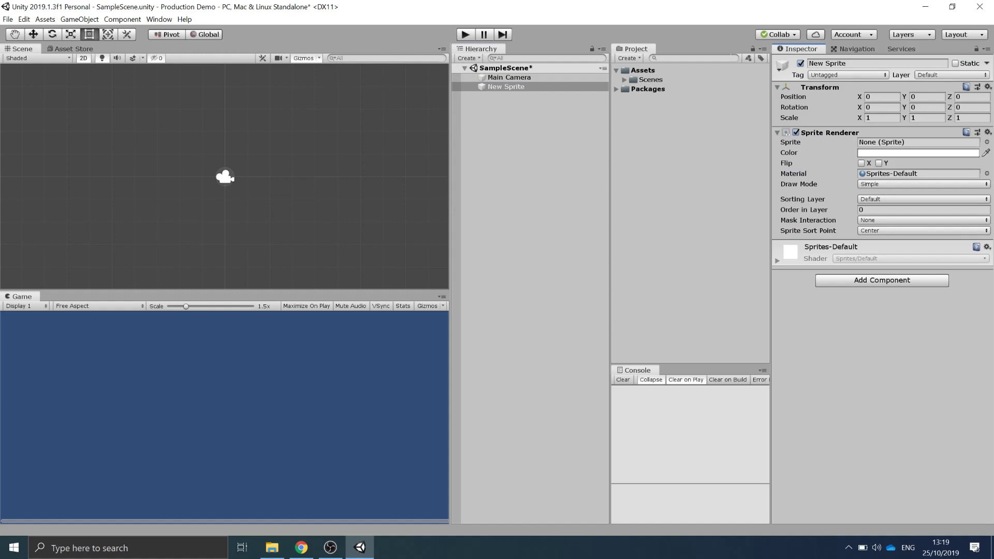
{"action": "left_click", "coordinate": [986, 174]}
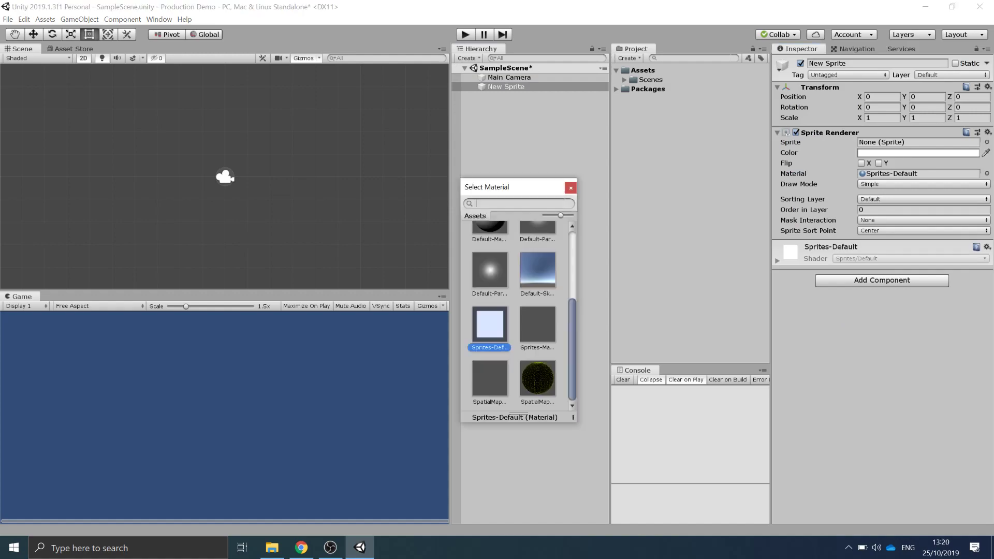
{"action": "scroll", "coordinate": [518, 315], "scroll_direction": "up", "scroll_amount": 5}
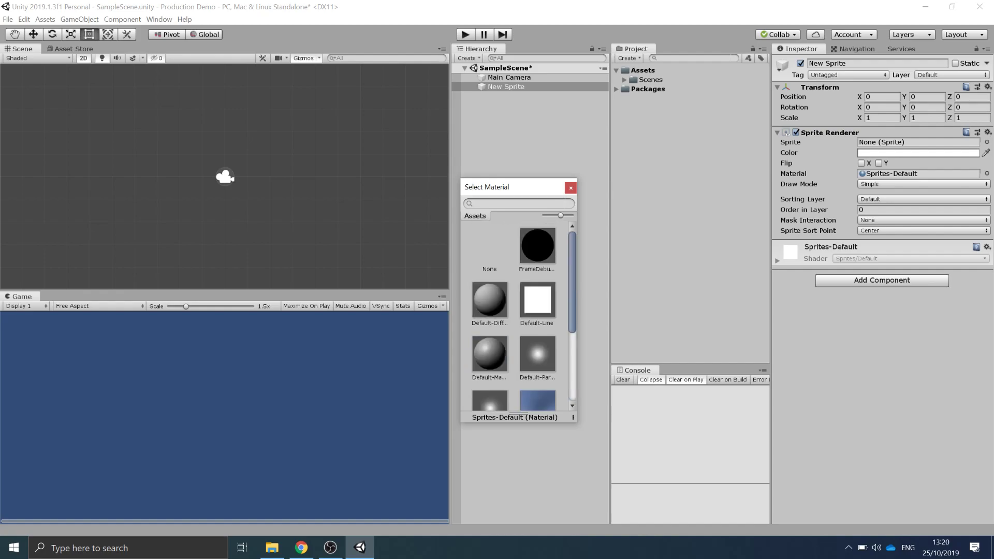
{"action": "left_click", "coordinate": [570, 188]}
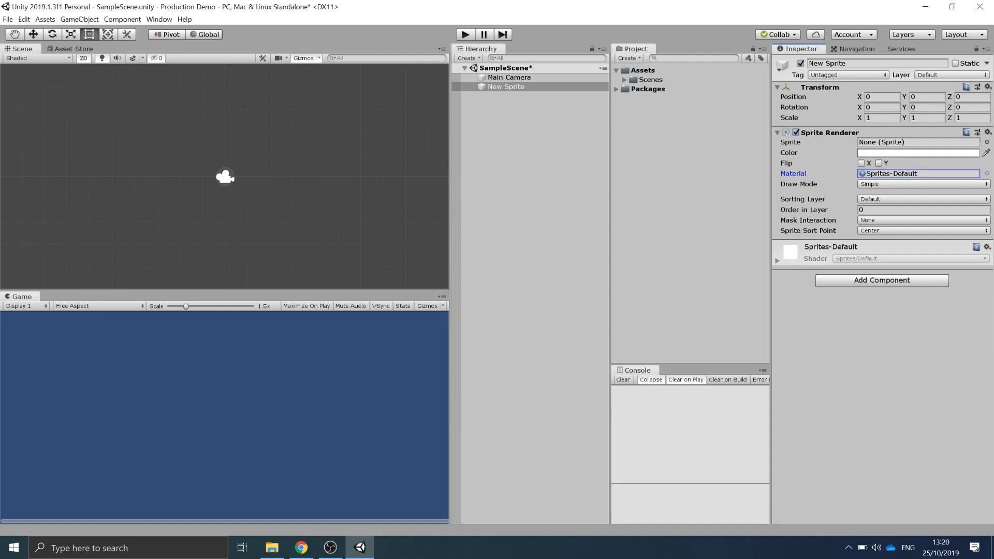
- Assign the DropdownArrow sprite to the new sprite's Sprite Renderer
{"action": "left_click", "coordinate": [986, 142]}
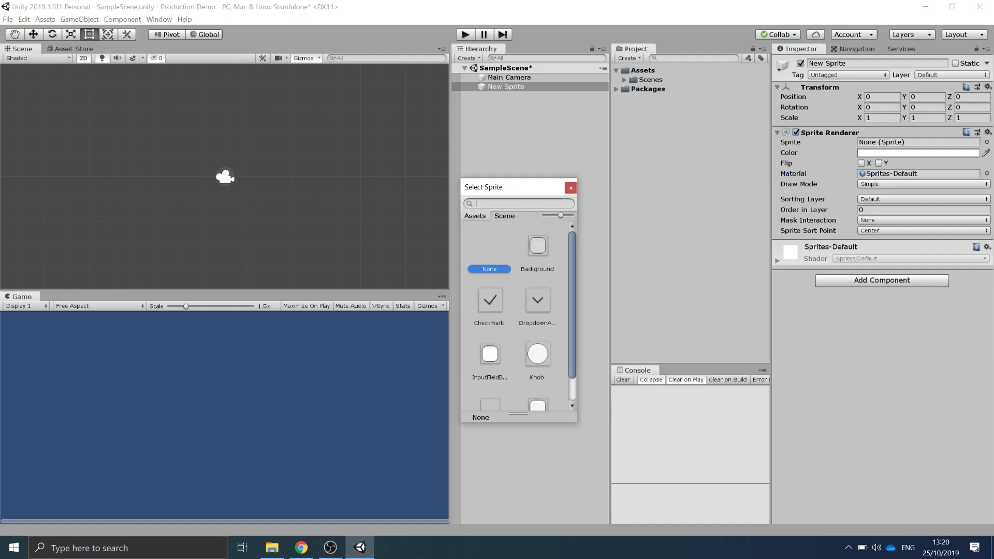
{"action": "scroll", "coordinate": [518, 316], "scroll_direction": "down", "scroll_amount": 2}
{"action": "scroll", "coordinate": [517, 316], "scroll_direction": "up", "scroll_amount": 2}
{"action": "left_click", "coordinate": [537, 300]}
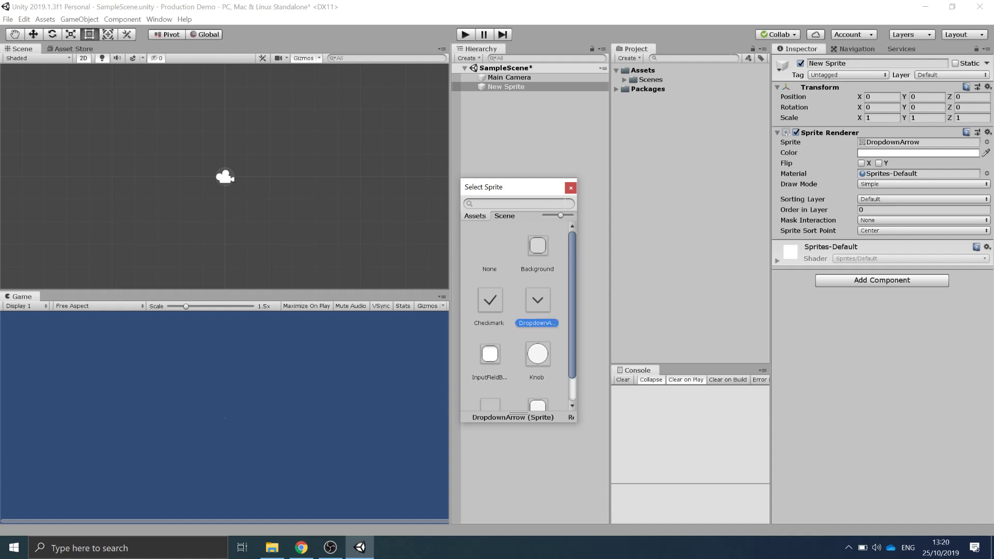
{"action": "key", "text": "Return"}
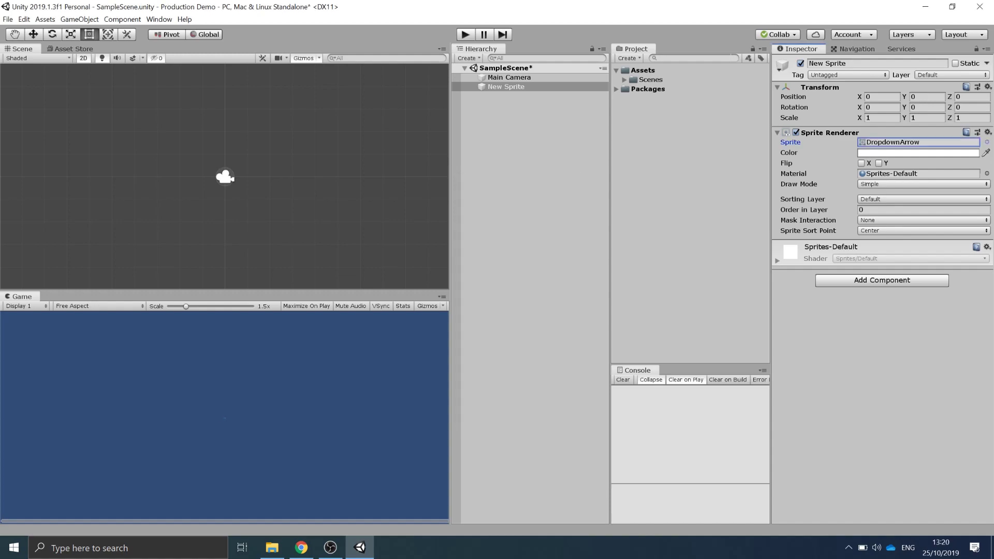
- Set the sprite's scale to 50 on X, Y and Z
{"action": "left_click", "coordinate": [882, 118]}
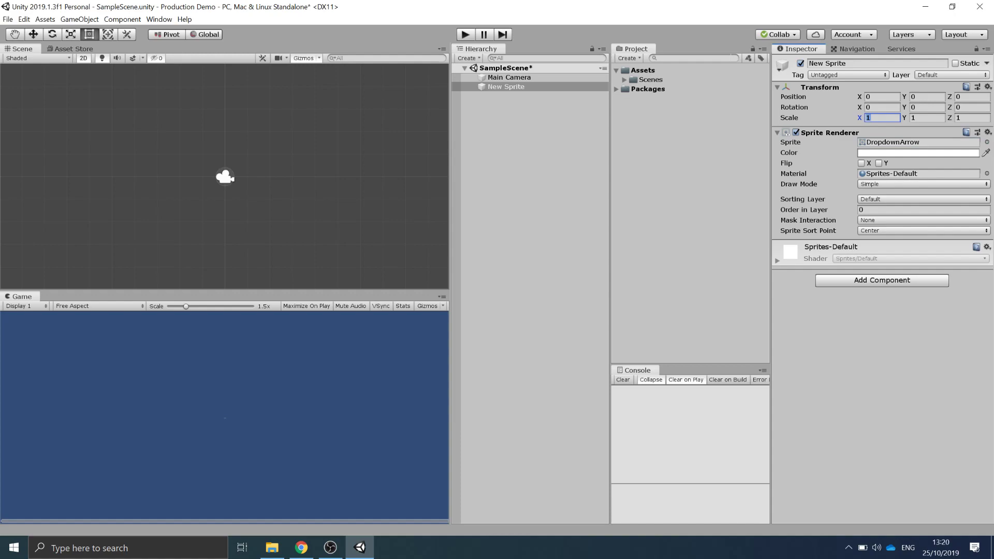
{"action": "type", "text": "50"}
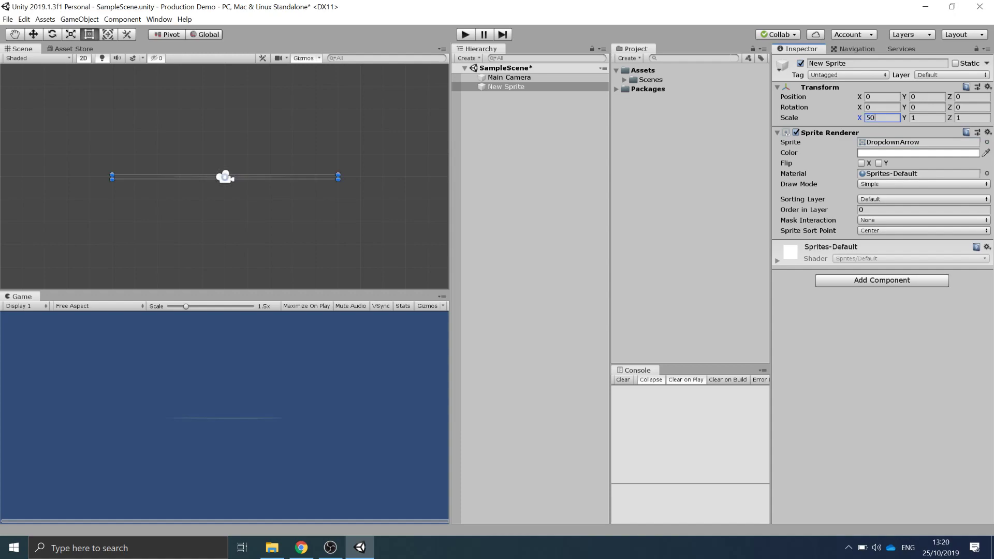
{"action": "key", "text": "Tab"}
{"action": "type", "text": "50"}
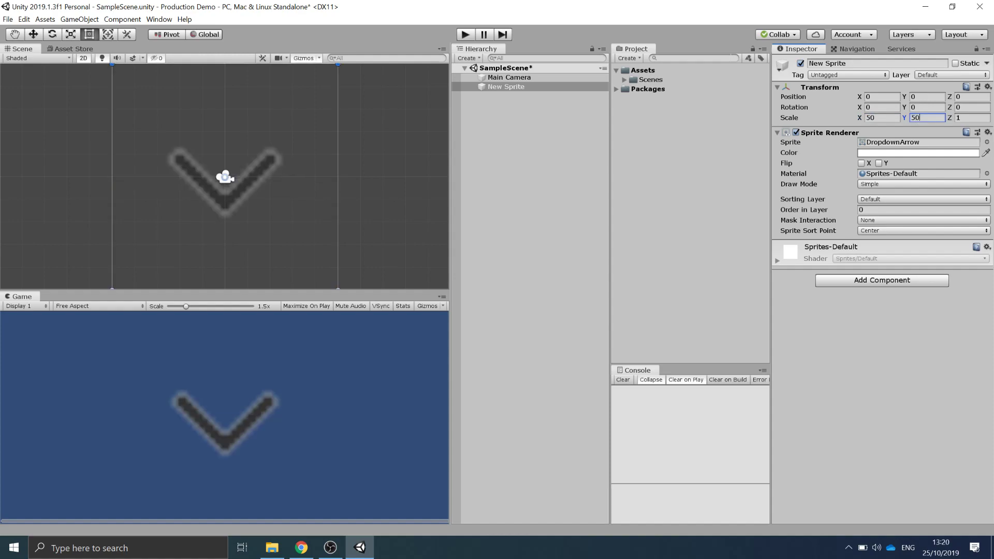
{"action": "key", "text": "Tab"}
{"action": "type", "text": "10"}
{"action": "key", "text": "BackSpace"}
{"action": "key", "text": "BackSpace"}
{"action": "type", "text": "50"}
- Rename the sprite object Player
{"action": "left_click", "coordinate": [859, 63]}
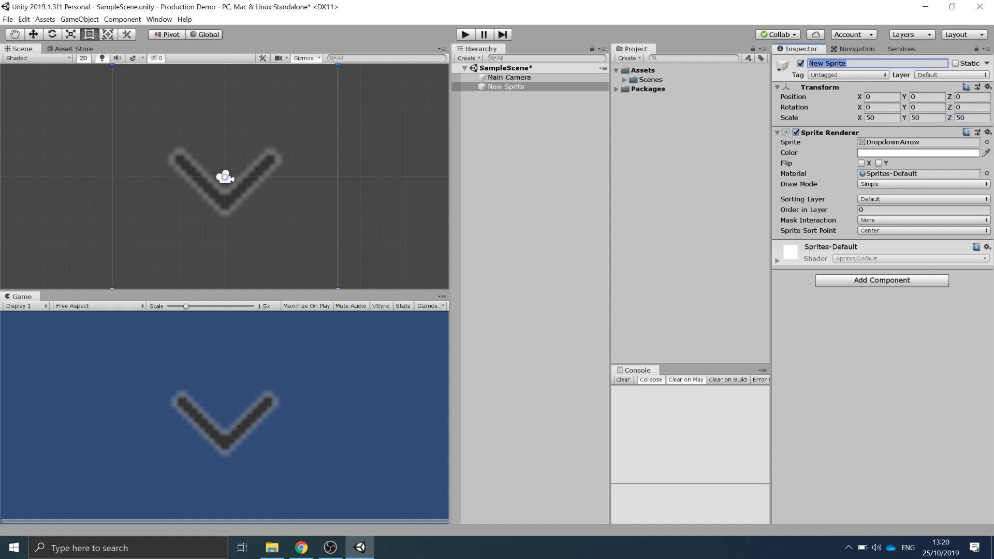
{"action": "type", "text": "Player"}
{"action": "key", "text": "Return"}
- Create a Prefabs folder in Assets and make the Player object a prefab inside it
{"action": "right_click", "coordinate": [665, 212]}
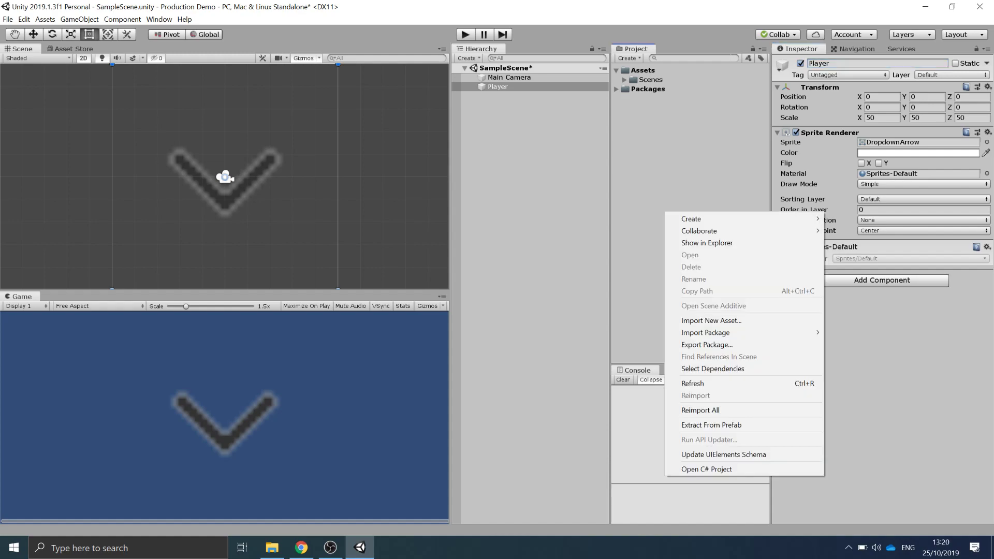
{"action": "mouse_move", "coordinate": [745, 218]}
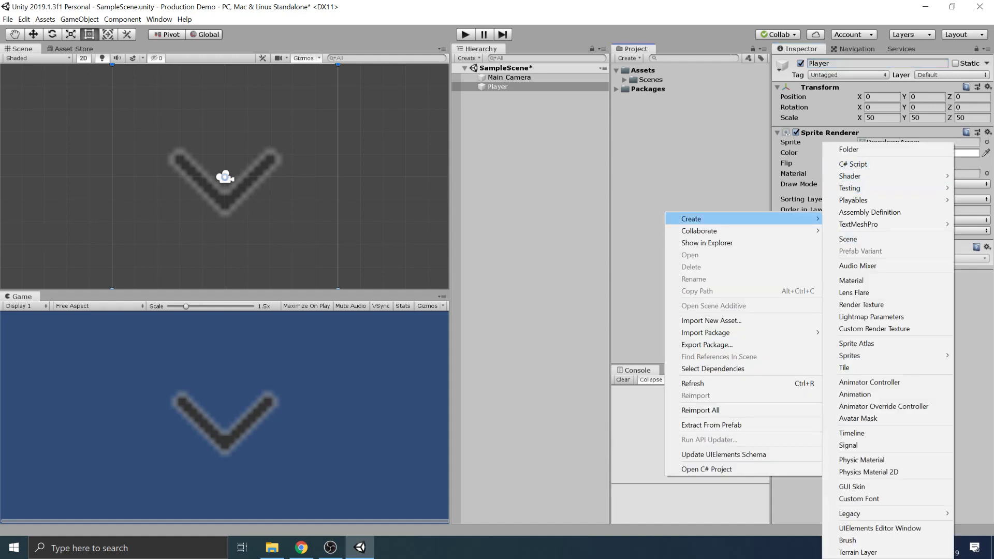
{"action": "left_click", "coordinate": [849, 149]}
{"action": "type", "text": "Prefabs"}
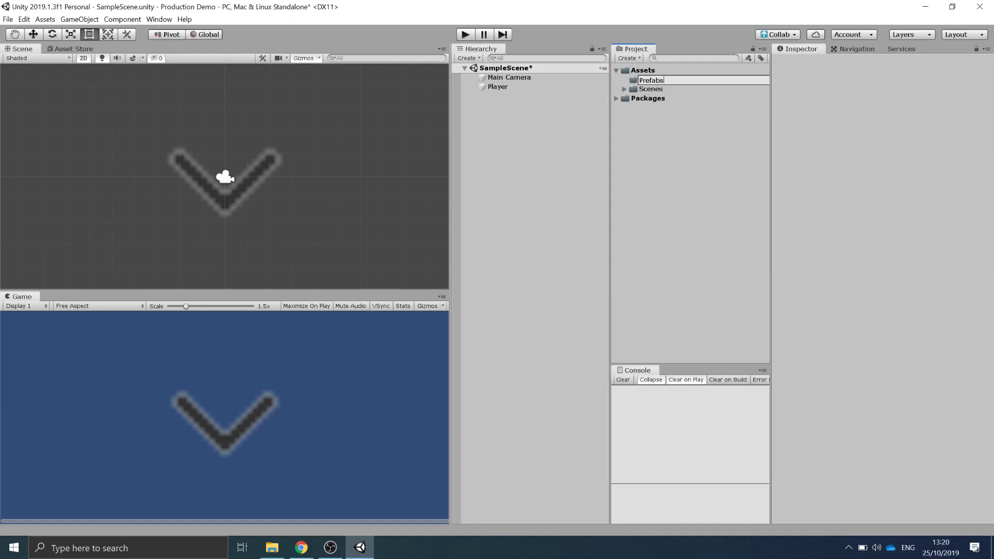
{"action": "key", "text": "Return"}
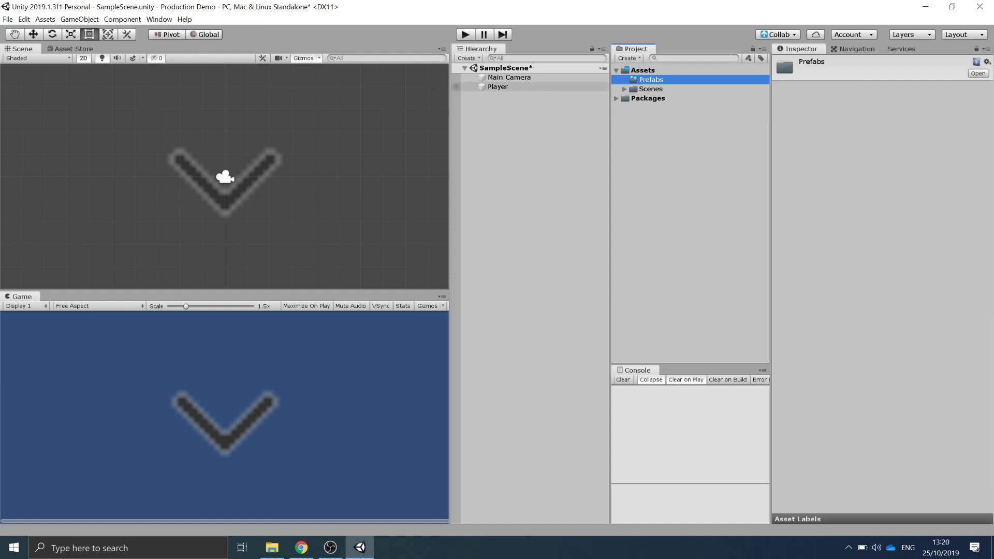
{"action": "left_click_drag", "start_coordinate": [497, 87], "coordinate": [652, 79]}
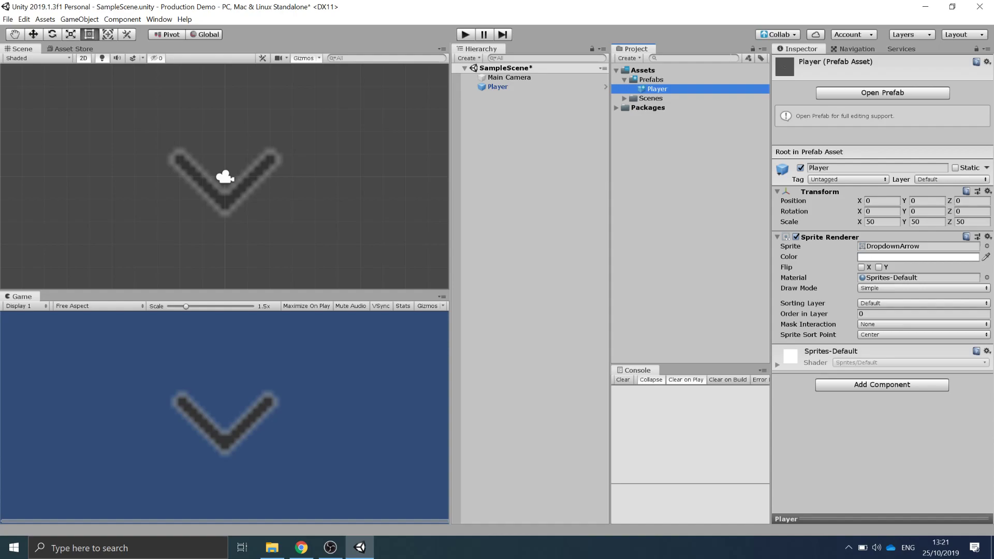
- Publish the changes through Collaborate with the message Created Player Gameobject, saving the scene
{"action": "left_click", "coordinate": [777, 35]}
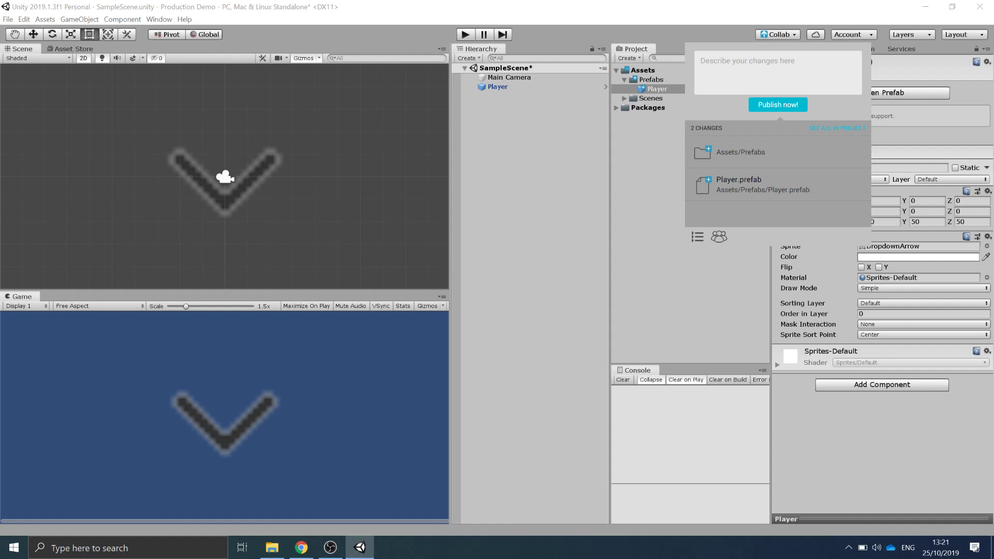
{"action": "left_click", "coordinate": [755, 67]}
{"action": "type", "text": "C"}
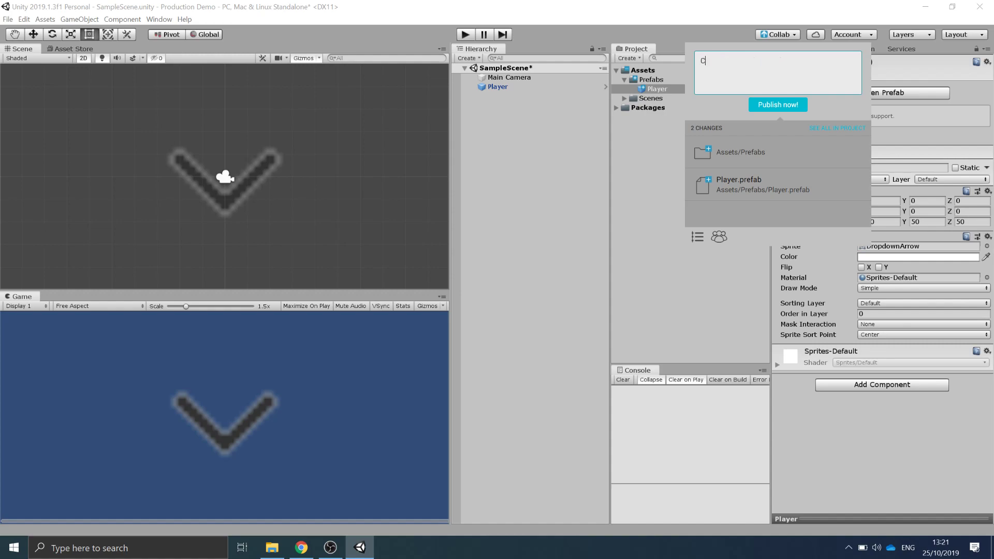
{"action": "type", "text": "reated Player Gameobject"}
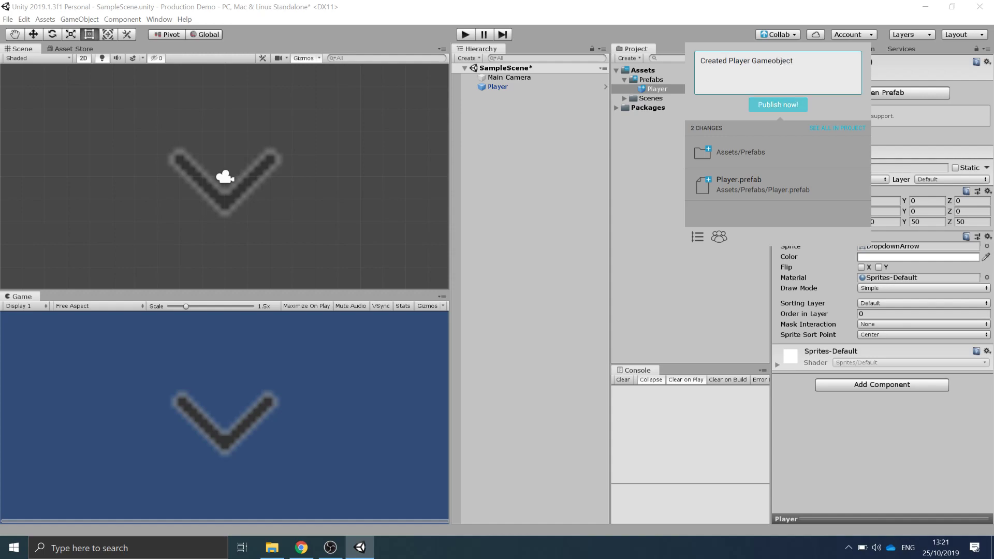
{"action": "left_click", "coordinate": [778, 105]}
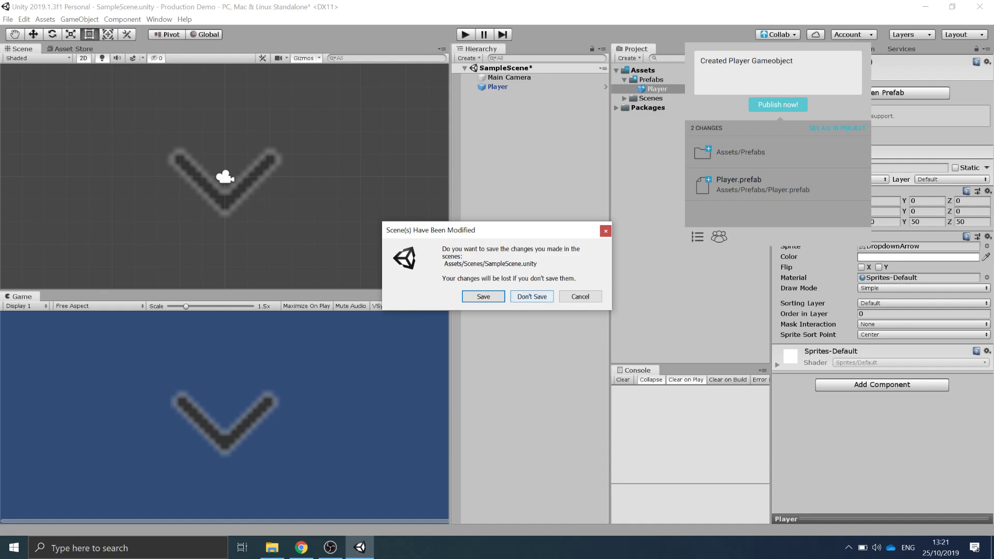
{"action": "left_click", "coordinate": [483, 296]}
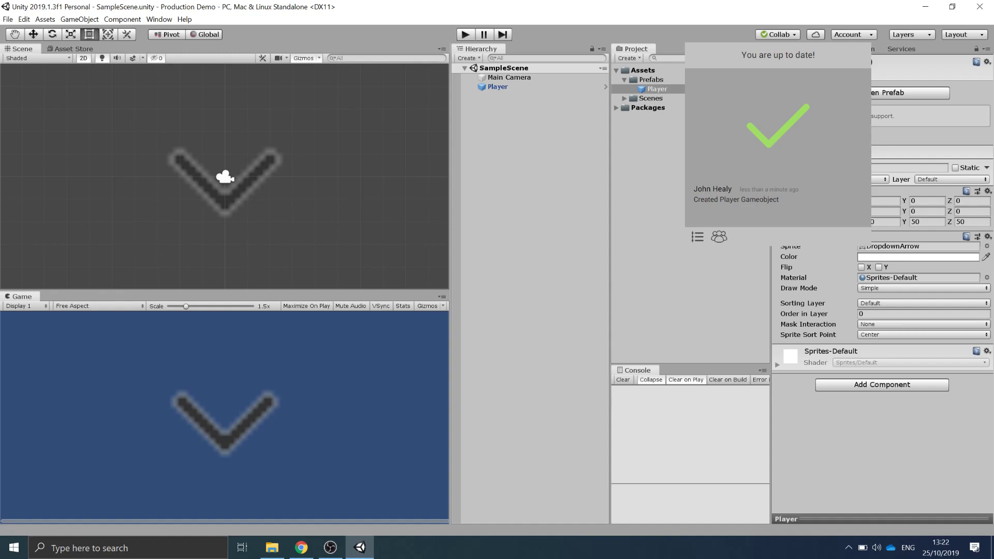
- Switch to the Trello board, move Create Player to Done, and Modify Player Sprite and Create Enemy to Doing
{"action": "left_click", "coordinate": [301, 547]}
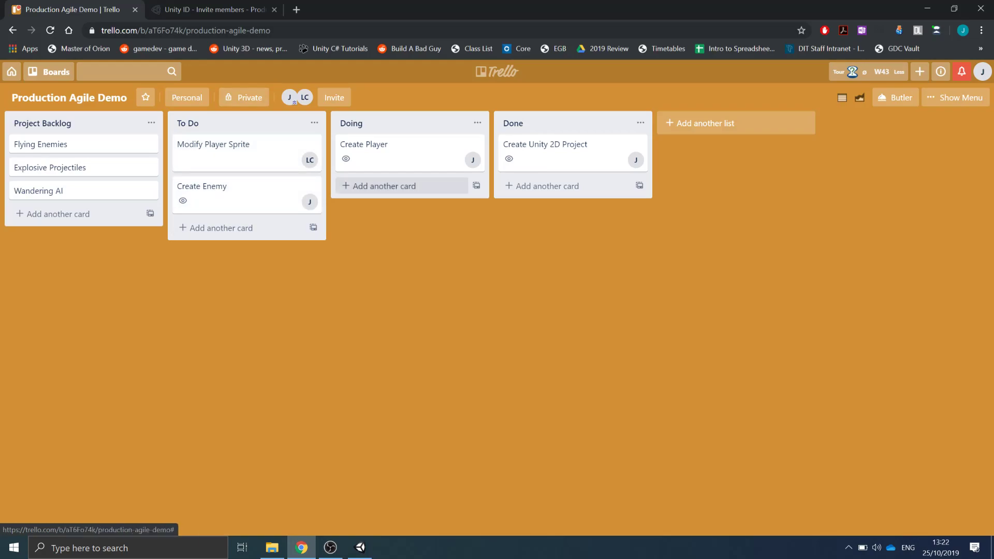
{"action": "left_click_drag", "start_coordinate": [404, 153], "coordinate": [567, 194]}
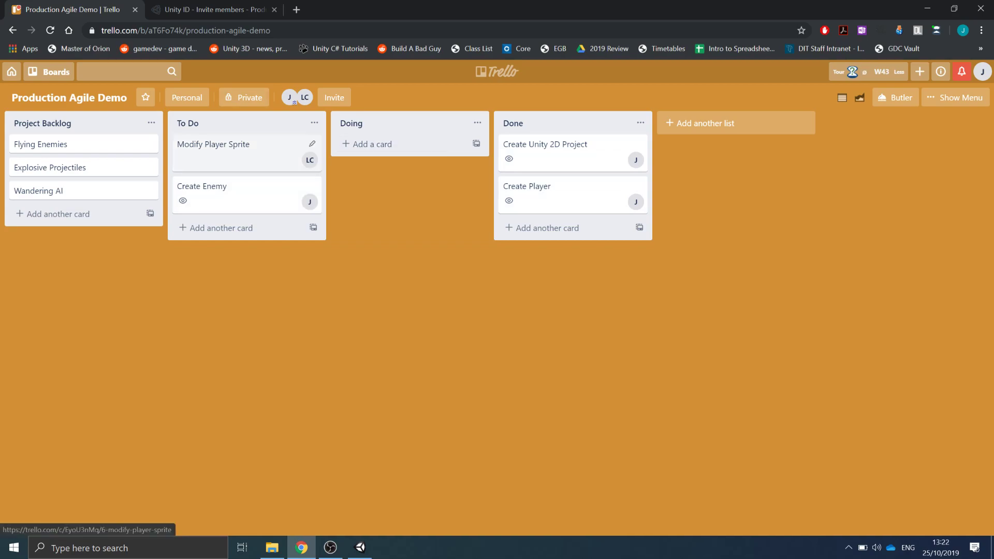
{"action": "left_click_drag", "start_coordinate": [243, 194], "coordinate": [414, 147]}
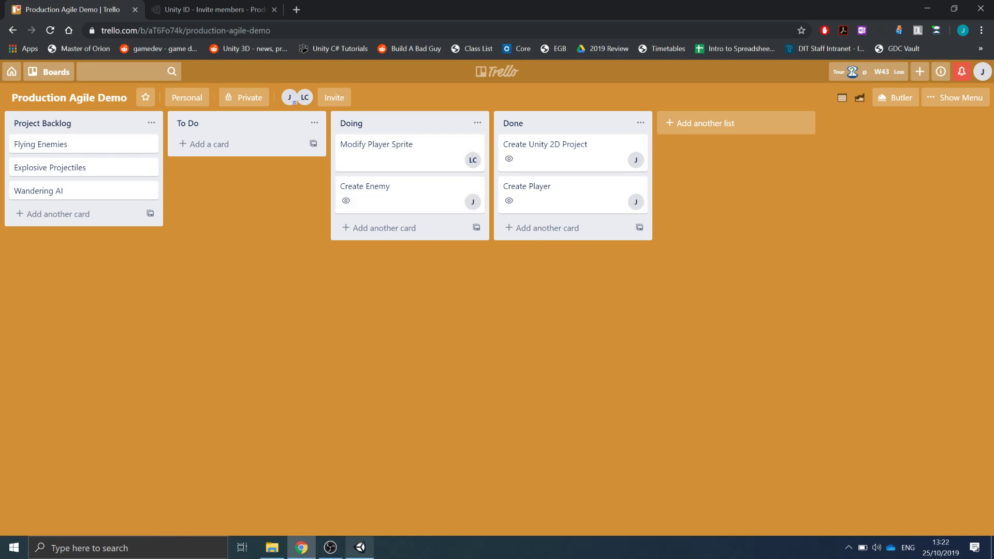
- Switch to Unity, duplicate the Player in the scene and move the copy right to about X 6.19
{"action": "key", "text": "alt+Tab"}
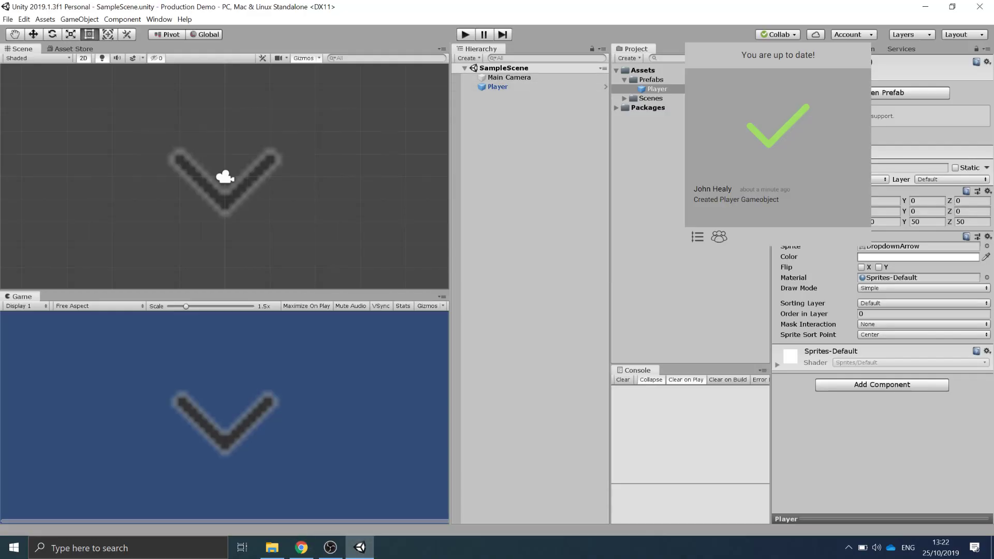
{"action": "left_click", "coordinate": [657, 89]}
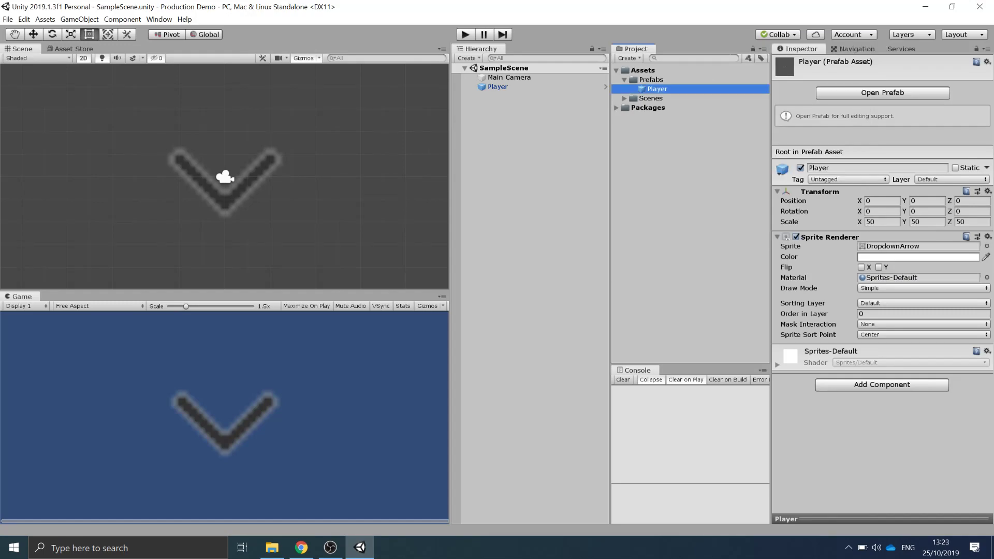
{"action": "left_click", "coordinate": [498, 87]}
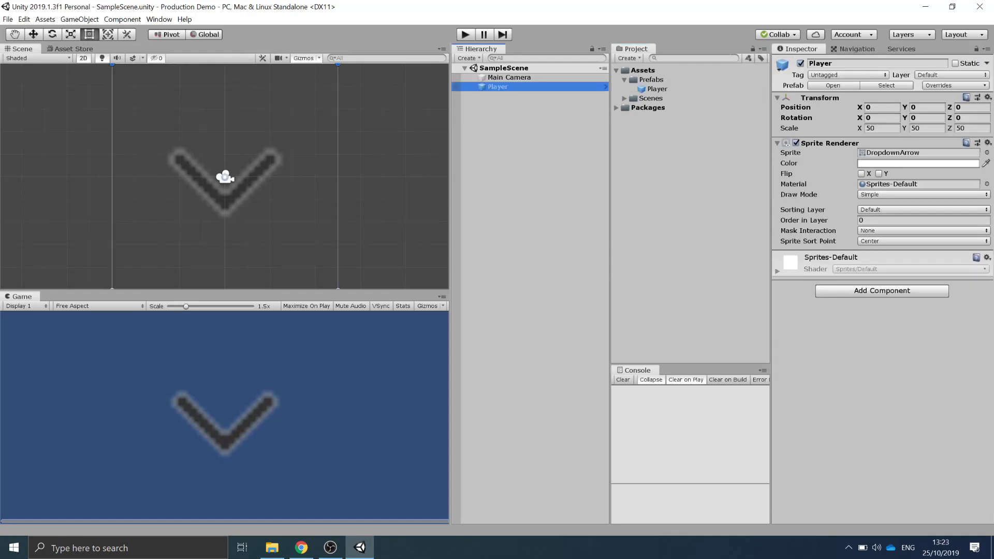
{"action": "key", "text": "ctrl+d"}
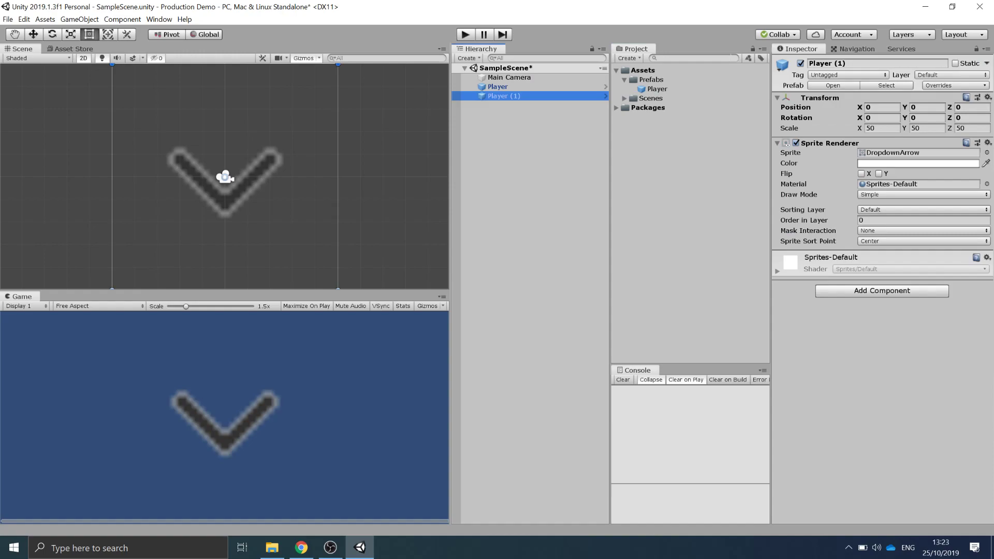
{"action": "left_click", "coordinate": [34, 34]}
{"action": "left_click_drag", "start_coordinate": [271, 177], "coordinate": [411, 177]}
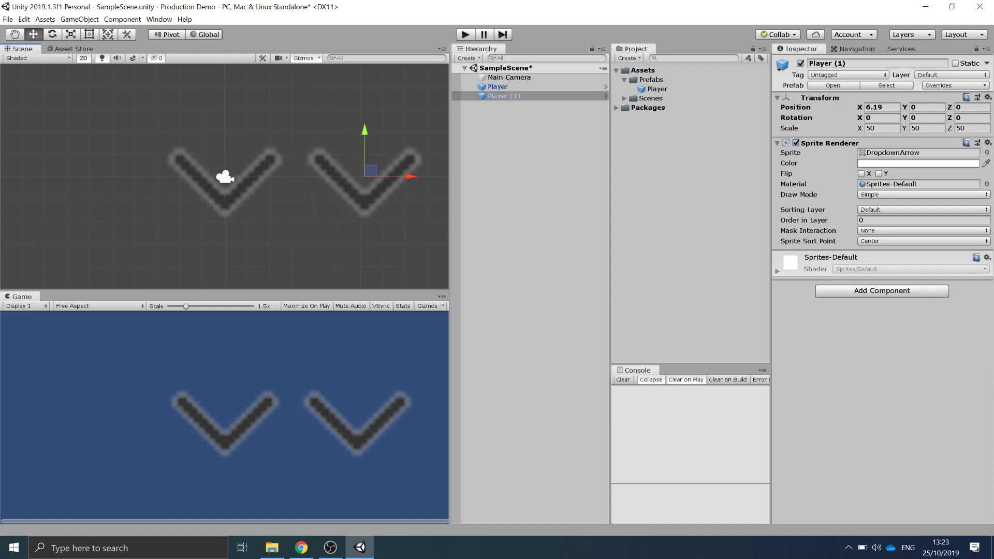
- Change the copy's sprite to Knob and its colour to red
{"action": "left_click", "coordinate": [987, 153]}
{"action": "double_click", "coordinate": [537, 325]}
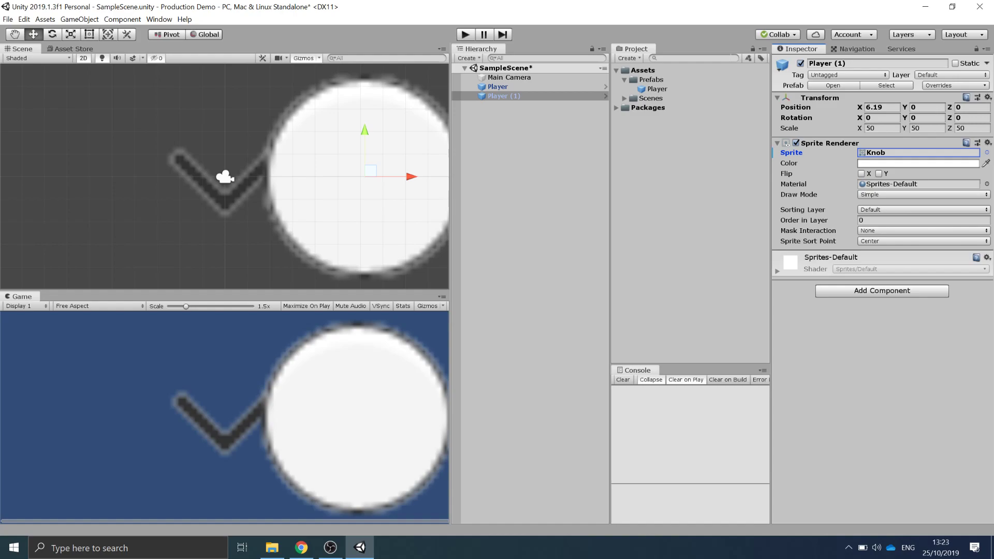
{"action": "left_click", "coordinate": [918, 163]}
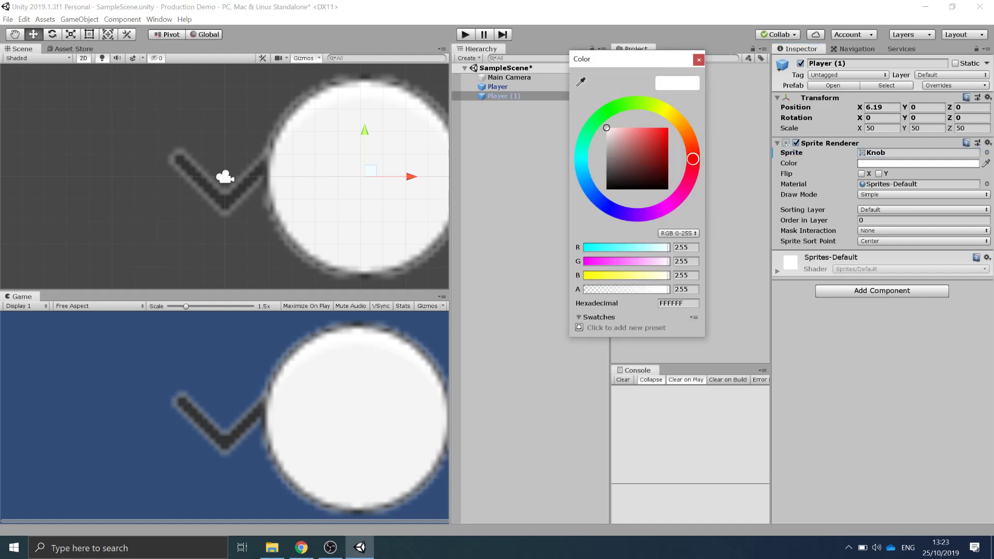
{"action": "left_click_drag", "start_coordinate": [653, 136], "coordinate": [668, 128]}
{"action": "left_click", "coordinate": [699, 60]}
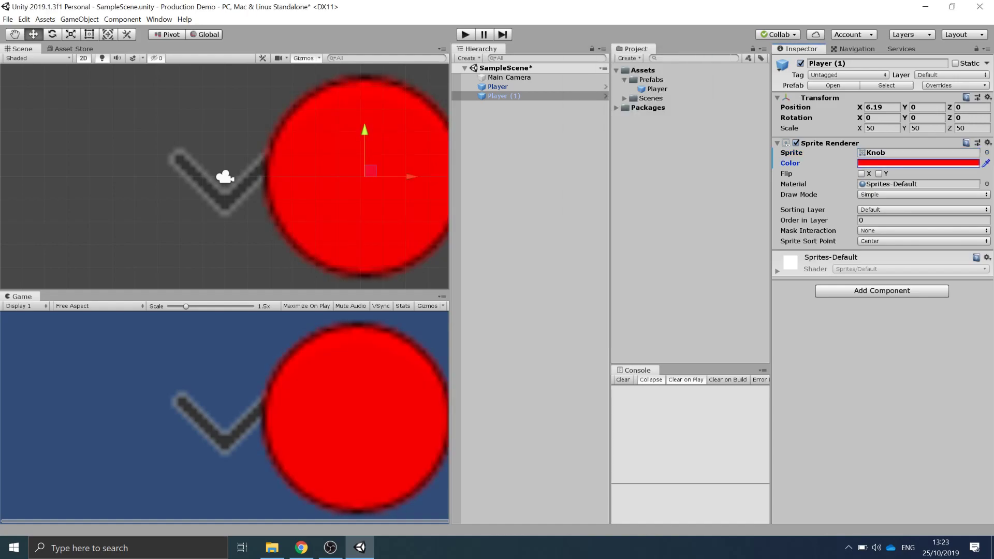
- Scale the red copy down to about 19.4 and rename it Enemy
{"action": "key", "text": "r"}
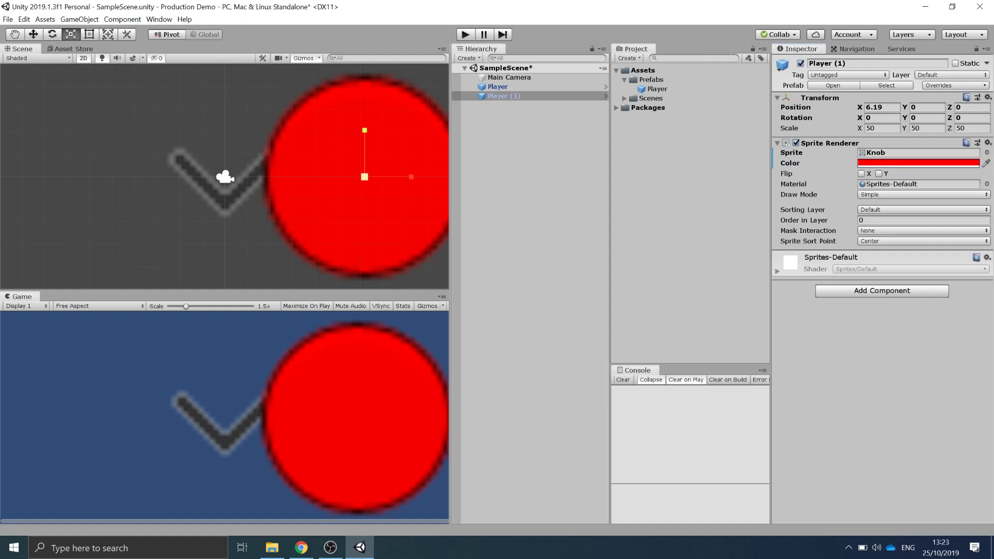
{"action": "left_click_drag", "start_coordinate": [364, 177], "coordinate": [335, 187]}
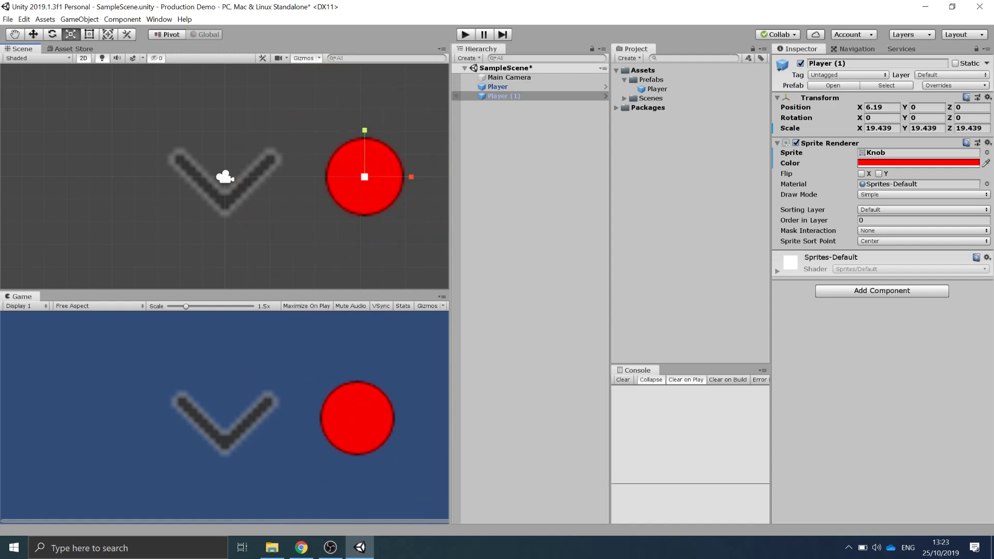
{"action": "double_click", "coordinate": [840, 63]}
{"action": "double_click", "coordinate": [840, 63]}
{"action": "left_click", "coordinate": [840, 64]}
{"action": "key", "text": "ctrl+a"}
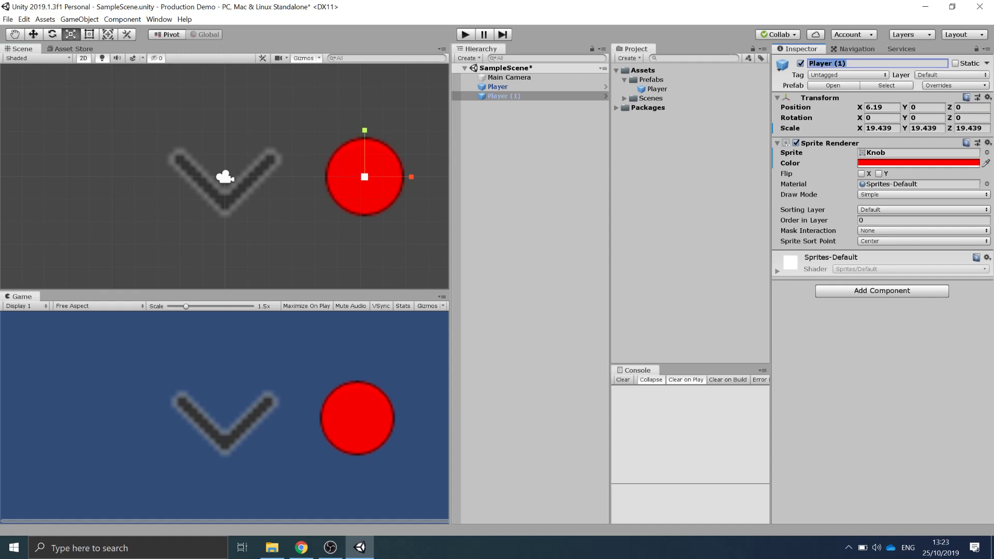
{"action": "type", "text": "Enemy"}
- Turn the Enemy object into an original prefab in the Prefabs folder
{"action": "left_click", "coordinate": [523, 147]}
{"action": "left_click_drag", "start_coordinate": [498, 96], "coordinate": [650, 79]}
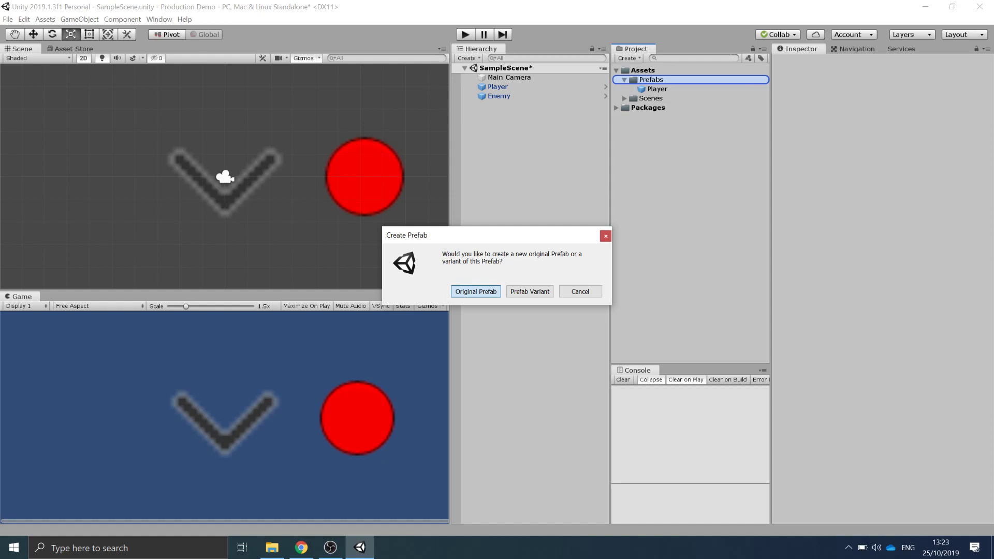
{"action": "key", "text": "Return"}
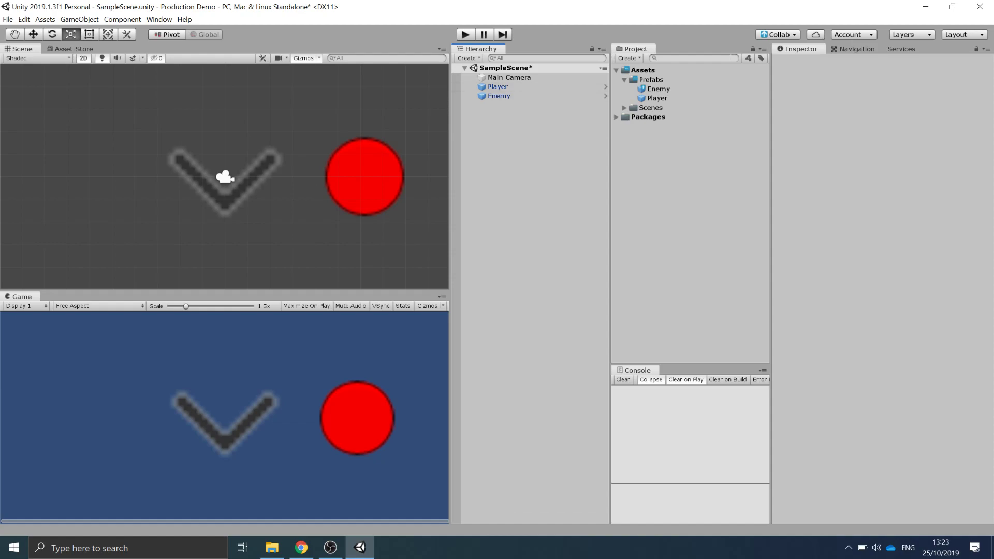
- Save the scene and review the pending Collaborate changes without publishing
{"action": "left_click", "coordinate": [778, 35]}
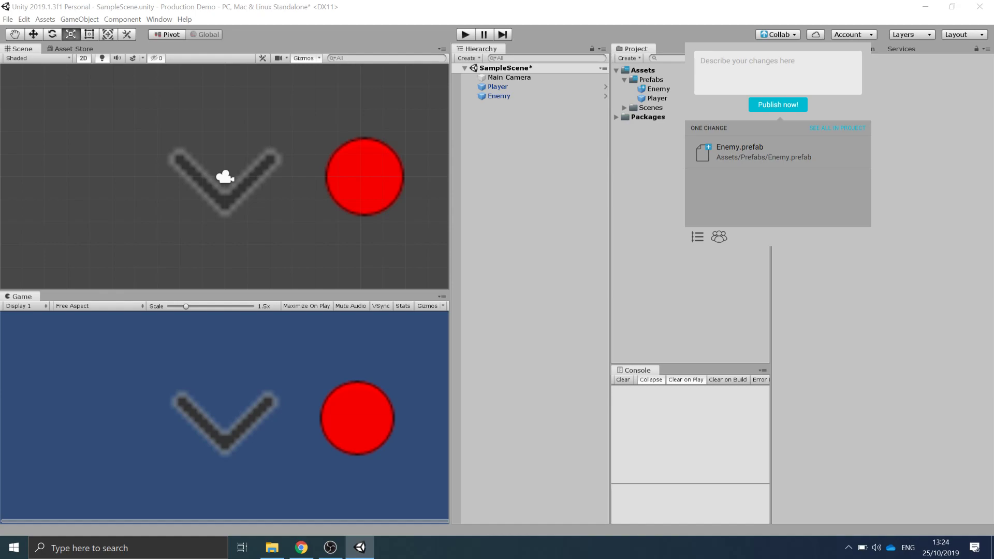
{"action": "key", "text": "Escape"}
{"action": "key", "text": "ctrl+s"}
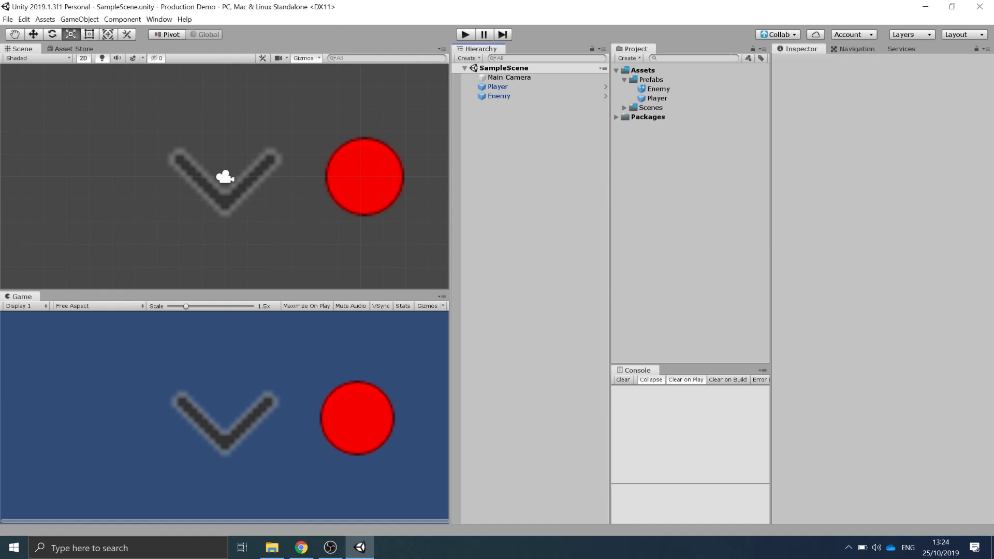
{"action": "left_click", "coordinate": [777, 35]}
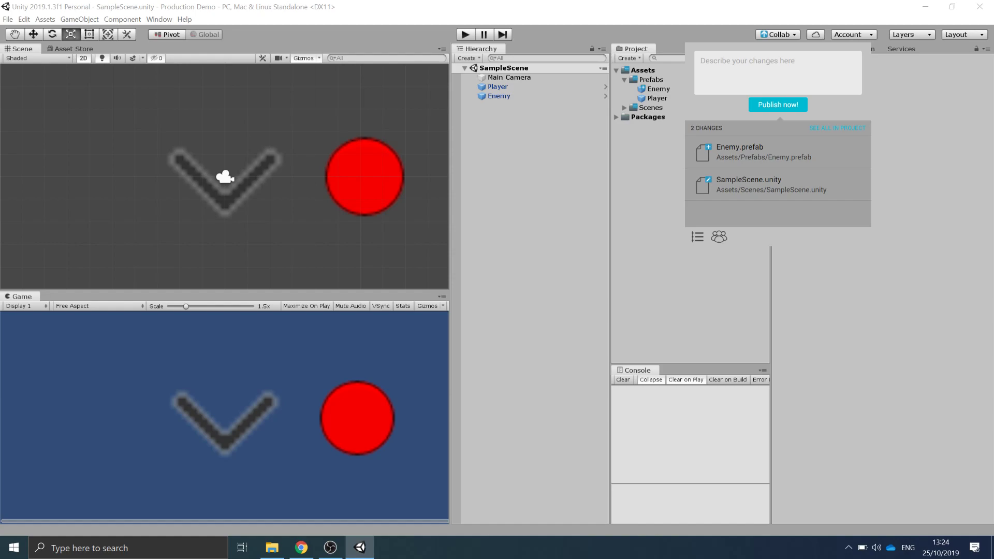
{"action": "right_click", "coordinate": [591, 1]}
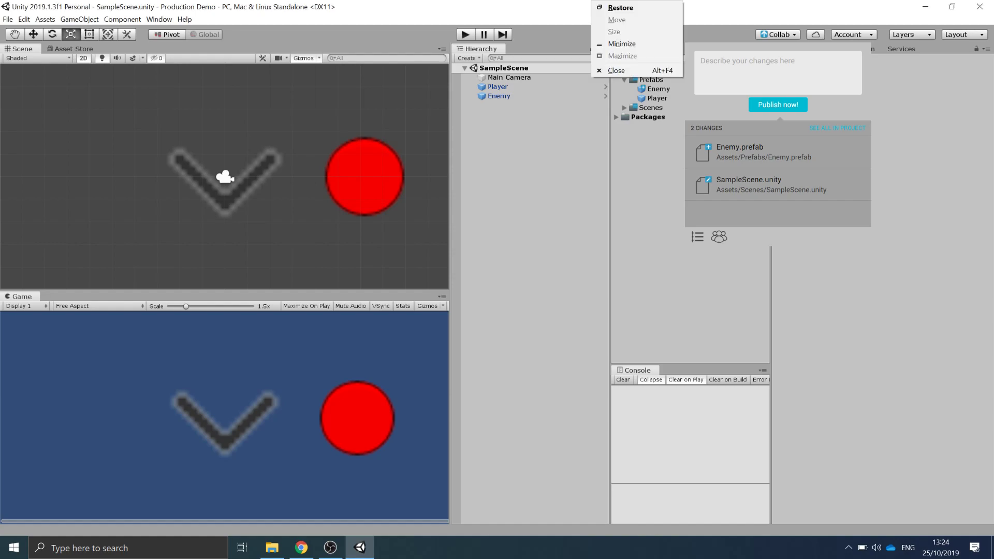
{"action": "key", "text": "Escape"}
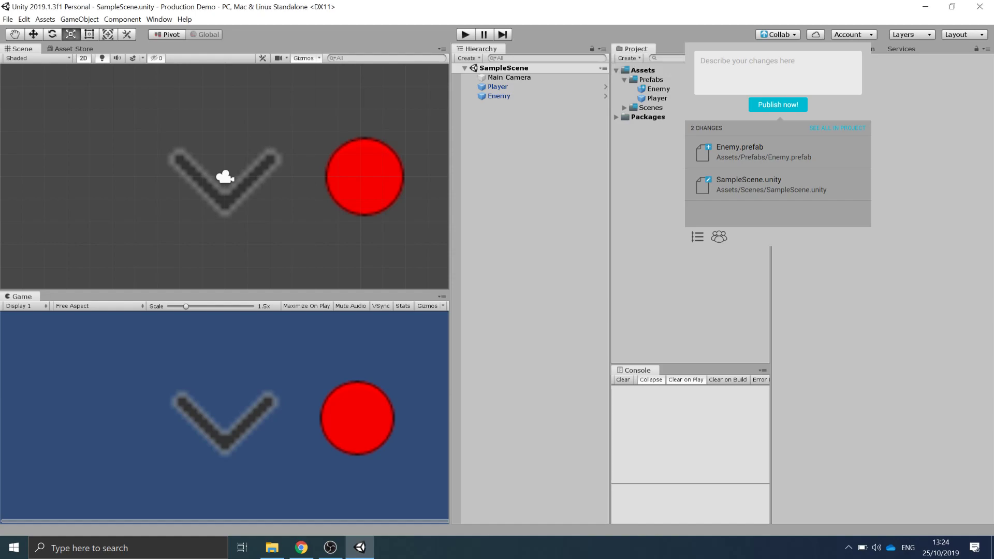
{"action": "left_click", "coordinate": [882, 290]}
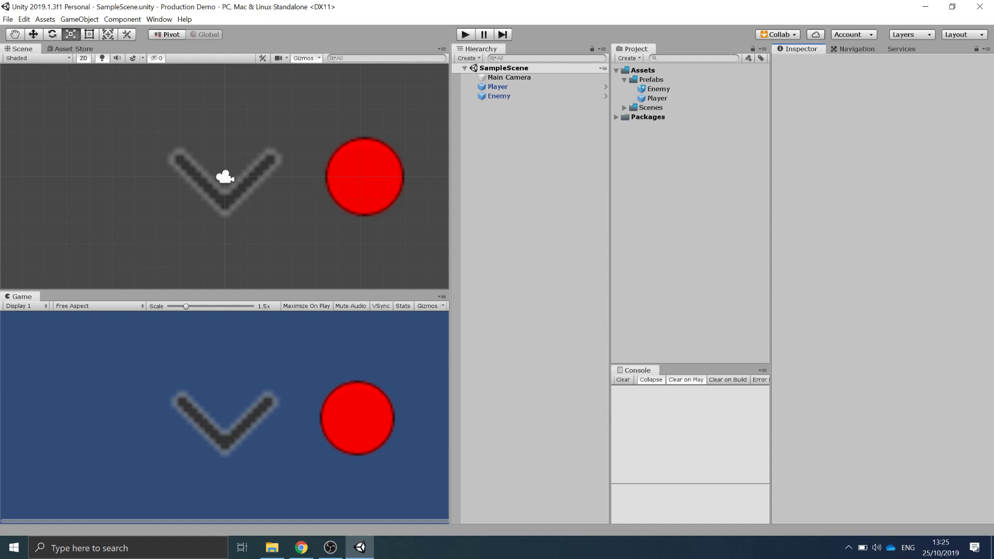
- Pull the latest Collaborate revision and reload the changed scene
{"action": "left_click", "coordinate": [777, 35]}
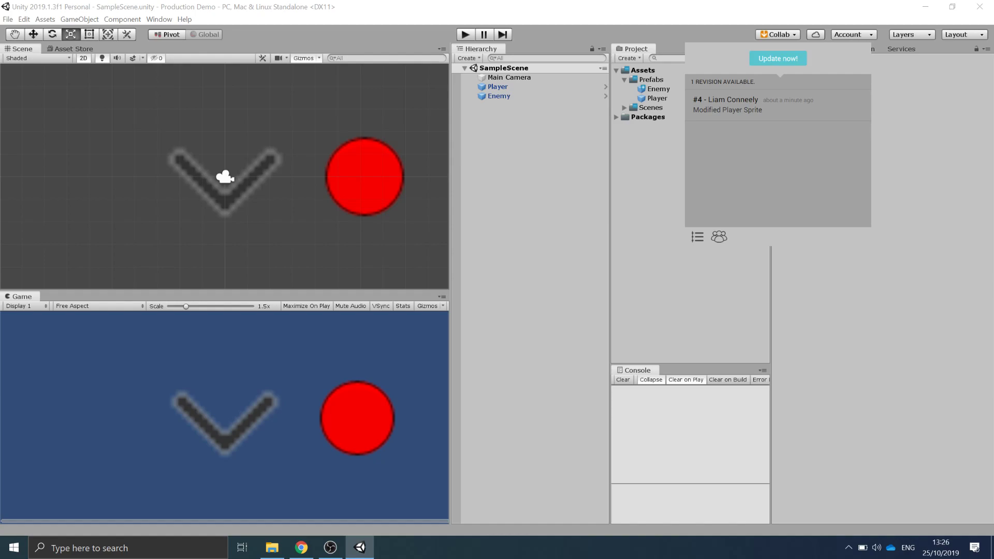
{"action": "left_click", "coordinate": [777, 58]}
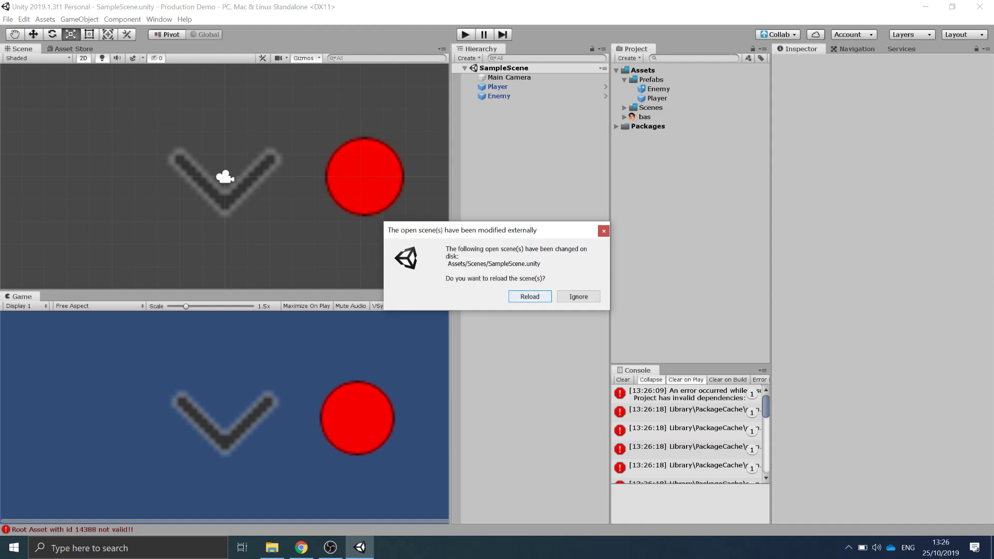
{"action": "key", "text": "Return"}
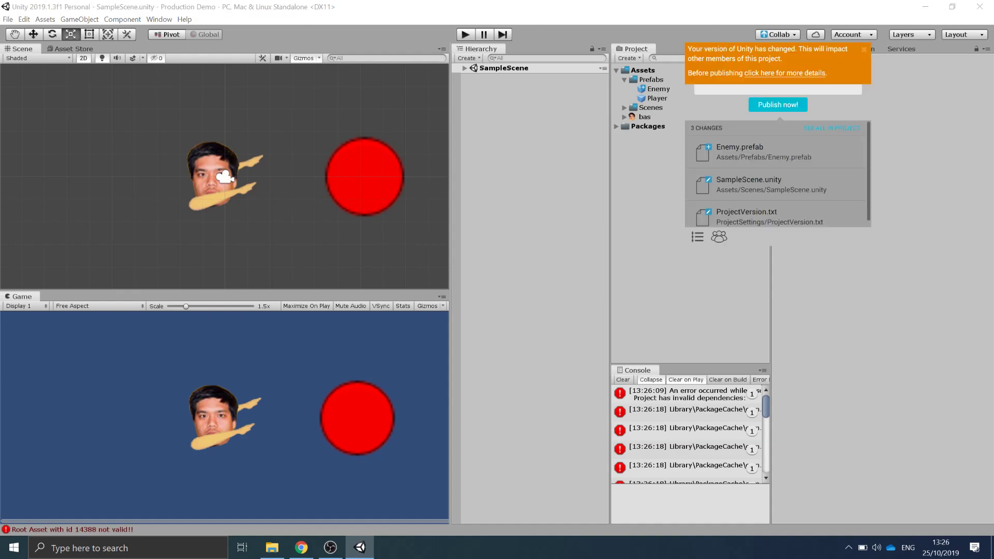
- Publish the changes through Collaborate with the message Added Enemy to game
{"action": "left_click", "coordinate": [863, 50]}
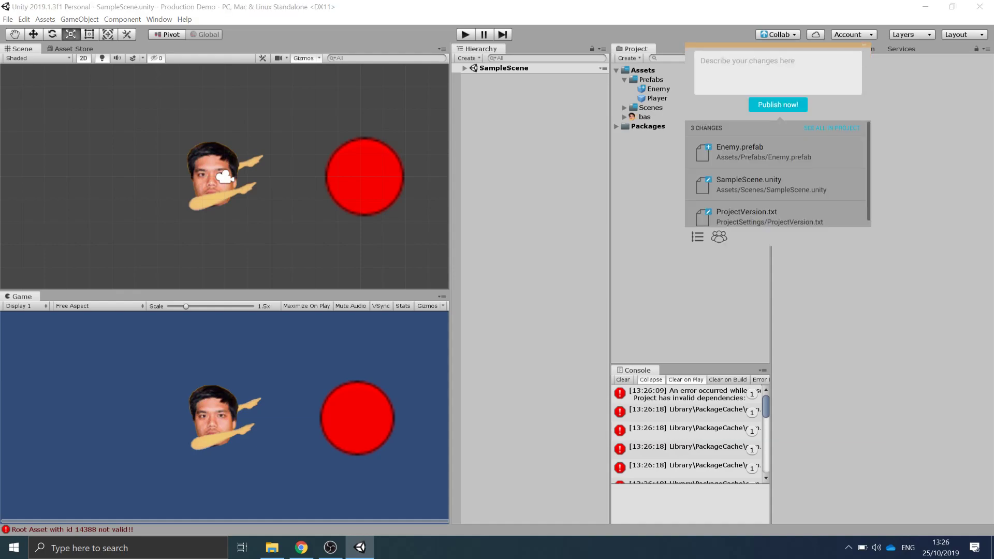
{"action": "left_click", "coordinate": [777, 73]}
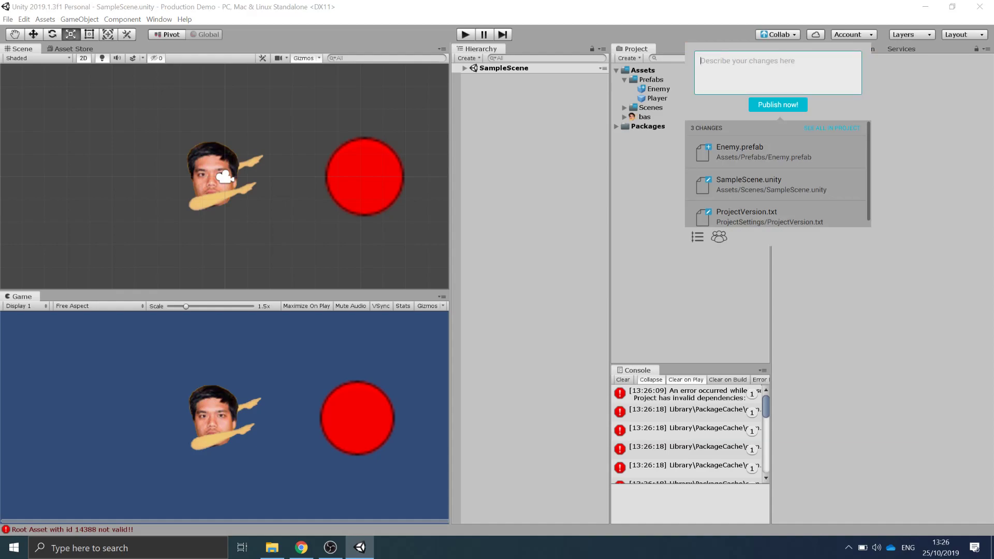
{"action": "type", "text": "Added Enemy to game"}
{"action": "left_click", "coordinate": [777, 105]}
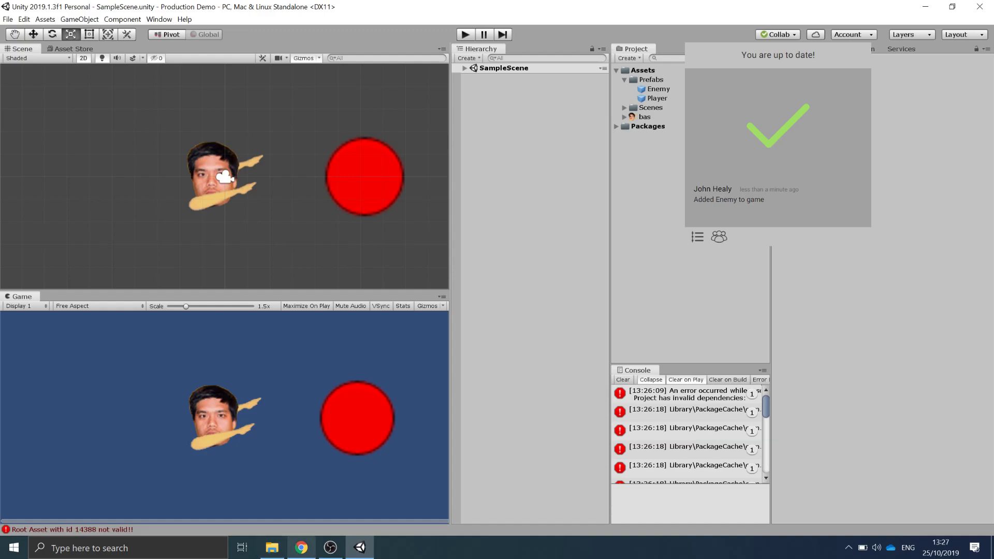
- Switch to the Trello board, move Create Enemy into Done, and rename the Done list to Review
{"action": "left_click", "coordinate": [301, 548]}
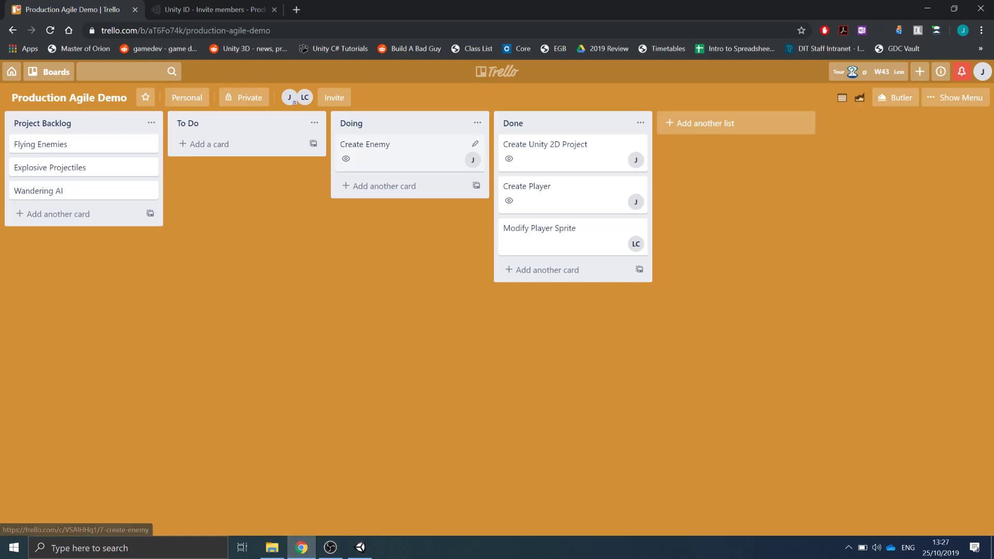
{"action": "left_click_drag", "start_coordinate": [409, 155], "coordinate": [564, 279]}
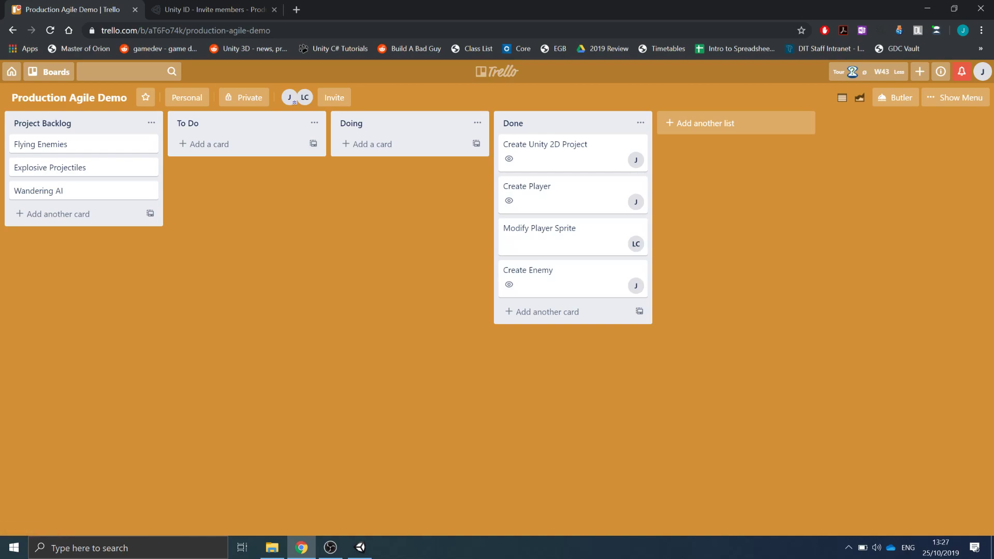
{"action": "left_click", "coordinate": [564, 123]}
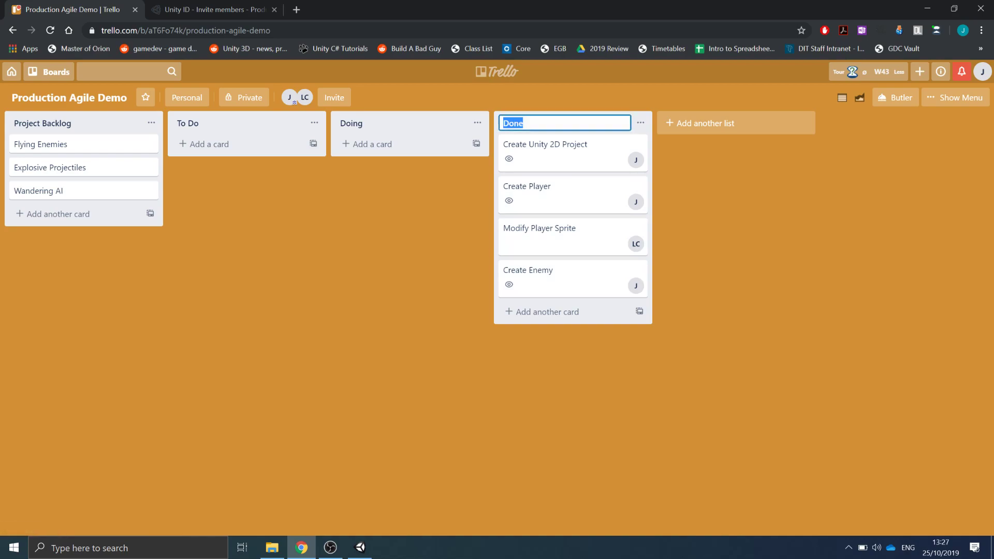
{"action": "type", "text": "Review"}
{"action": "key", "text": "Return"}
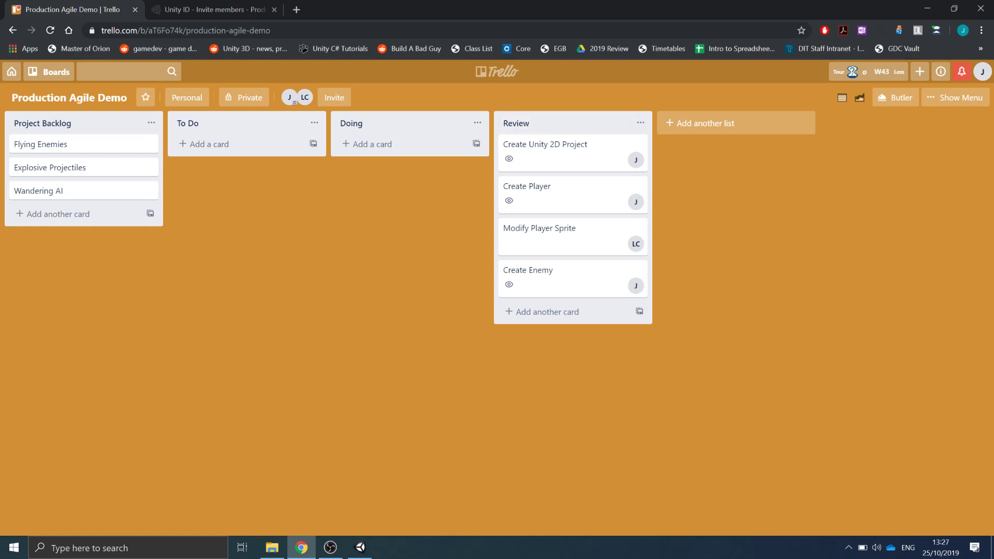
- Add a new list named Week 1 Complete
{"action": "left_click", "coordinate": [704, 123]}
{"action": "type", "text": "W"}
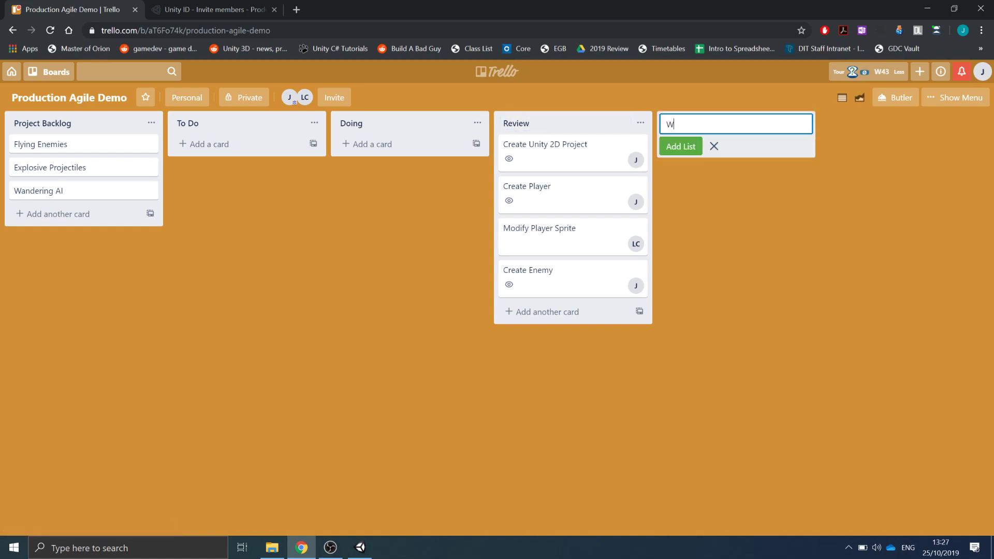
{"action": "type", "text": "eek 1 Complete"}
{"action": "key", "text": "Return"}
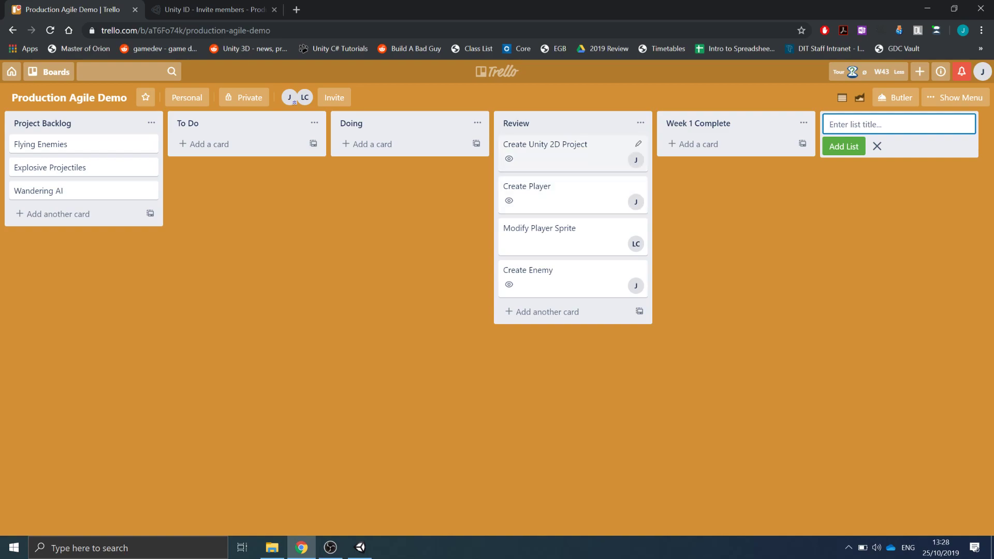
- Move Create Unity 2D Project, Create Player and Create Enemy to Week 1 Complete, and Modify Player Sprite to To Do
{"action": "left_click_drag", "start_coordinate": [569, 151], "coordinate": [724, 148]}
{"action": "left_click_drag", "start_coordinate": [569, 151], "coordinate": [724, 191]}
{"action": "left_click_drag", "start_coordinate": [569, 191], "coordinate": [734, 233]}
{"action": "left_click_drag", "start_coordinate": [569, 152], "coordinate": [244, 153]}
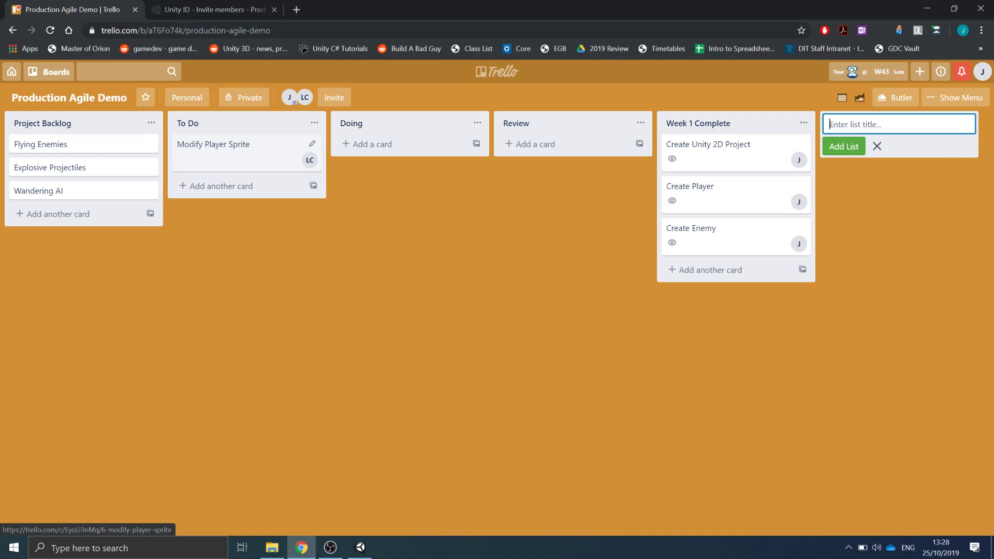
- Open the Modify Player Sprite card and post a comment saying the client will like this
{"action": "left_click", "coordinate": [238, 147]}
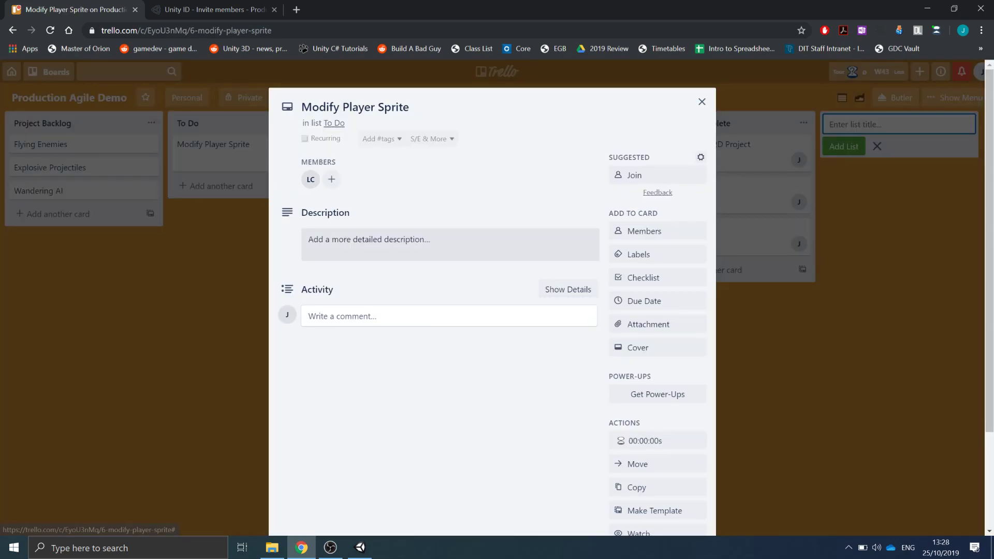
{"action": "left_click", "coordinate": [383, 316]}
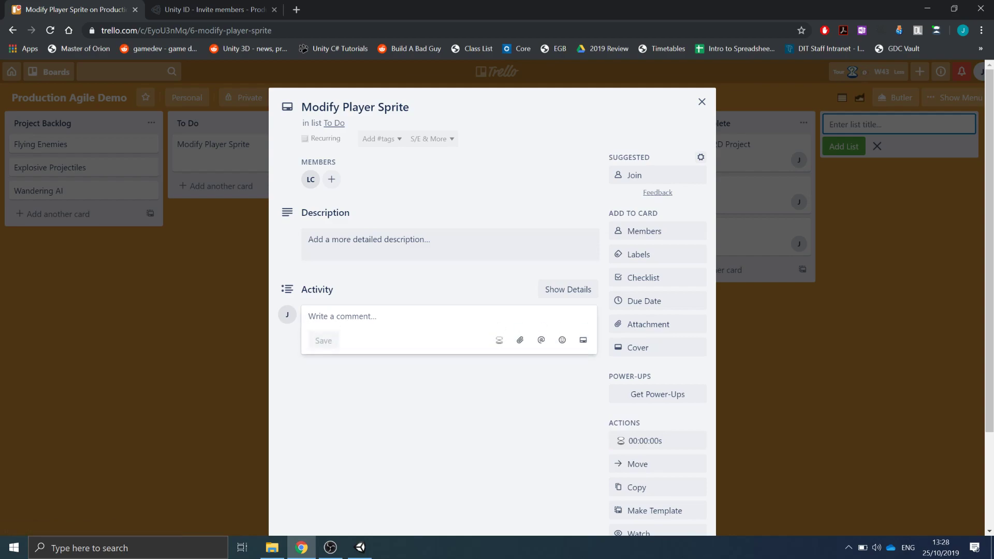
{"action": "type", "text": "I'm "}
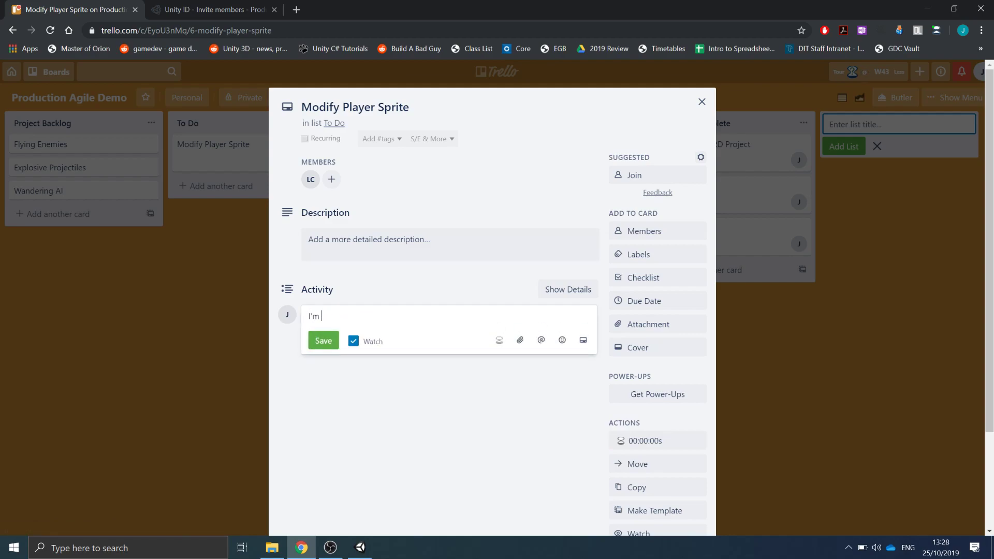
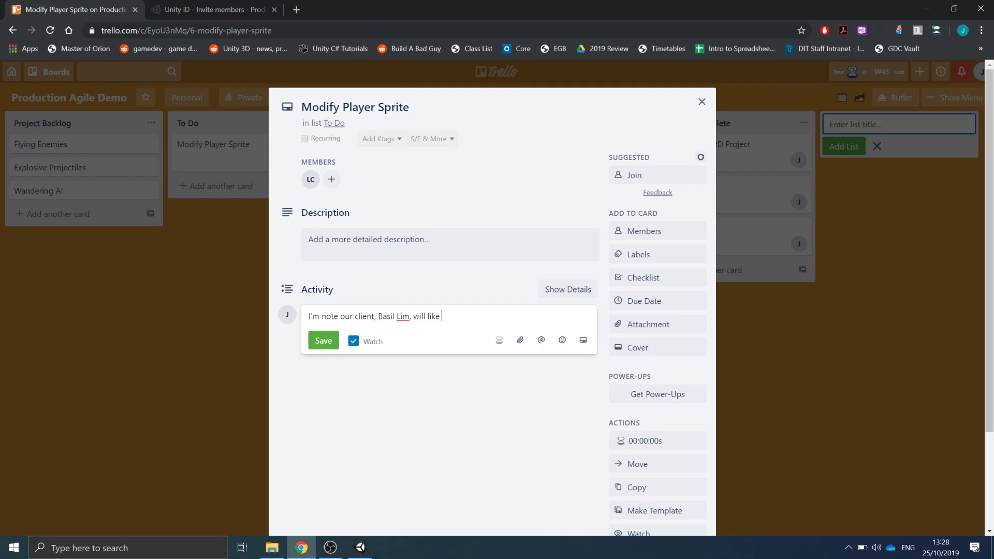
{"action": "type", "text": "this."}
{"action": "left_click", "coordinate": [323, 340]}
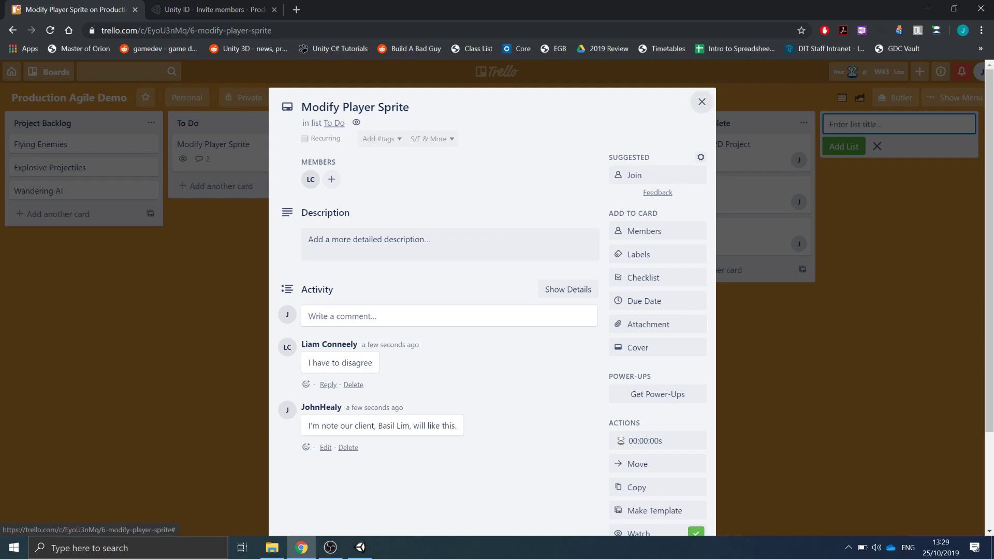
- Close the card and move Modify Player Sprite to Week 1 Complete
{"action": "left_click", "coordinate": [702, 101]}
{"action": "left_click_drag", "start_coordinate": [248, 151], "coordinate": [709, 306]}
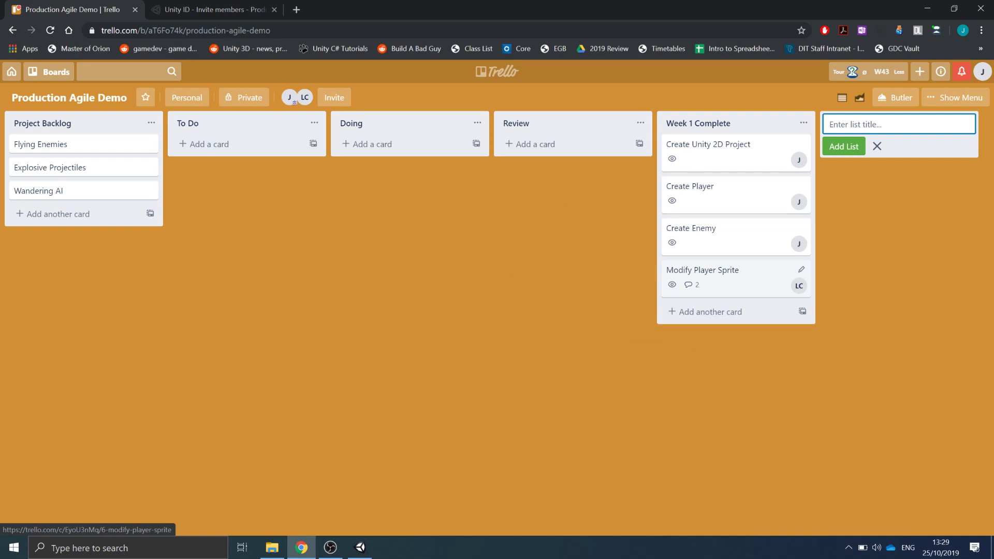